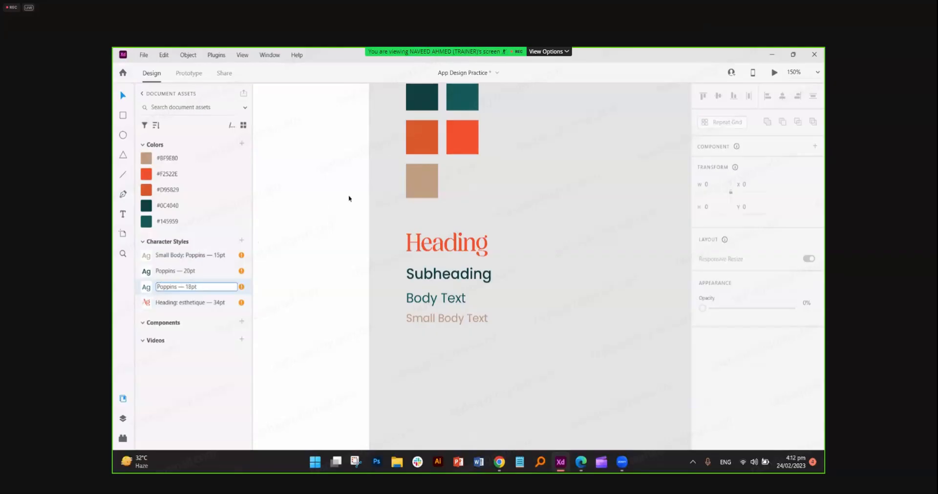
- Rename the Poppins 18pt character style to "Body Text: Poppins — 18pt"
text(Body T)
text(e)
text(xt:)
key(Return)
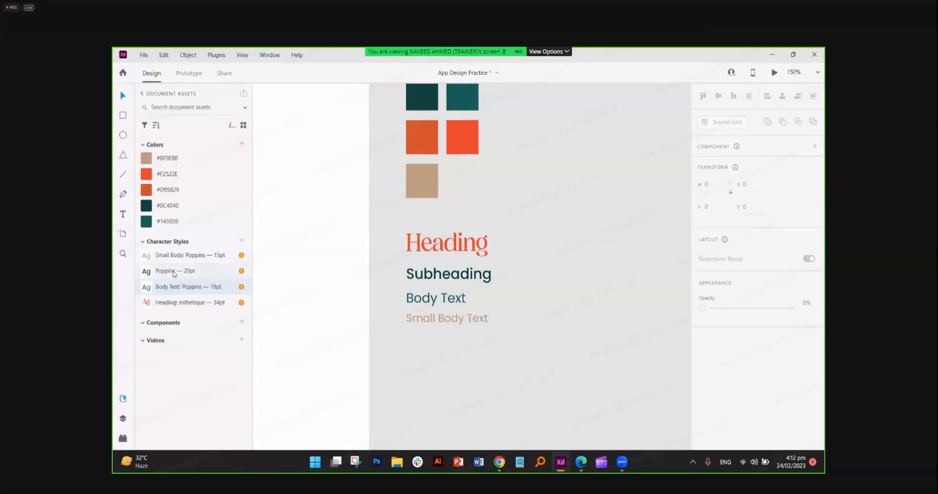
- Rename the Poppins 20pt character style to "Subheading: Poppins — 20pt"
click(164, 275)
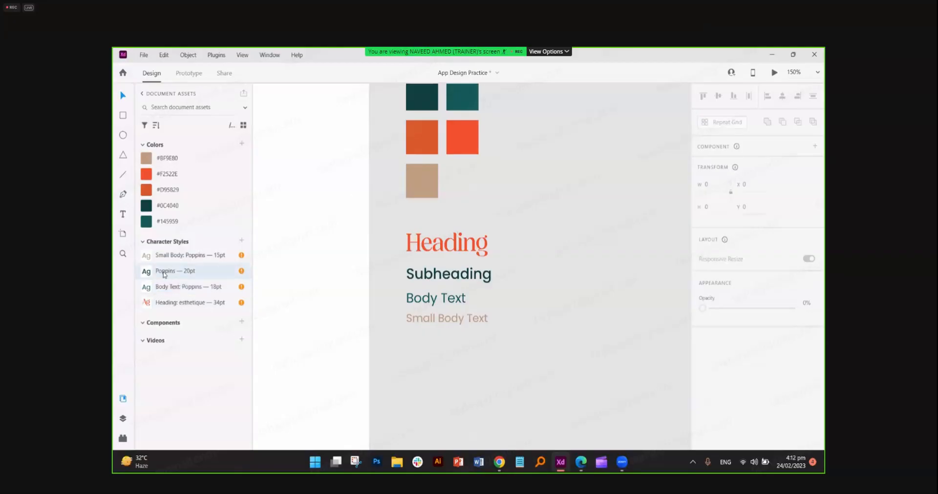
right_click(164, 275)
click(158, 273)
double_click(158, 273)
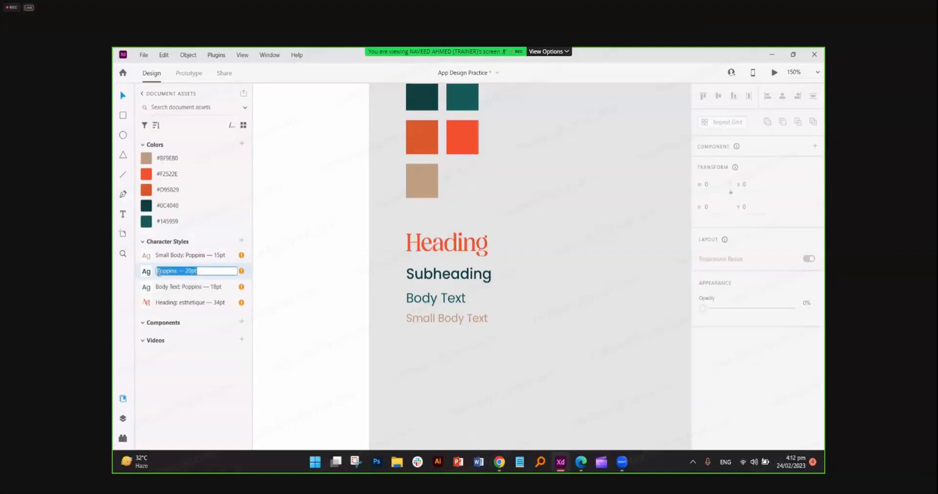
click(159, 273)
text(Subheading)
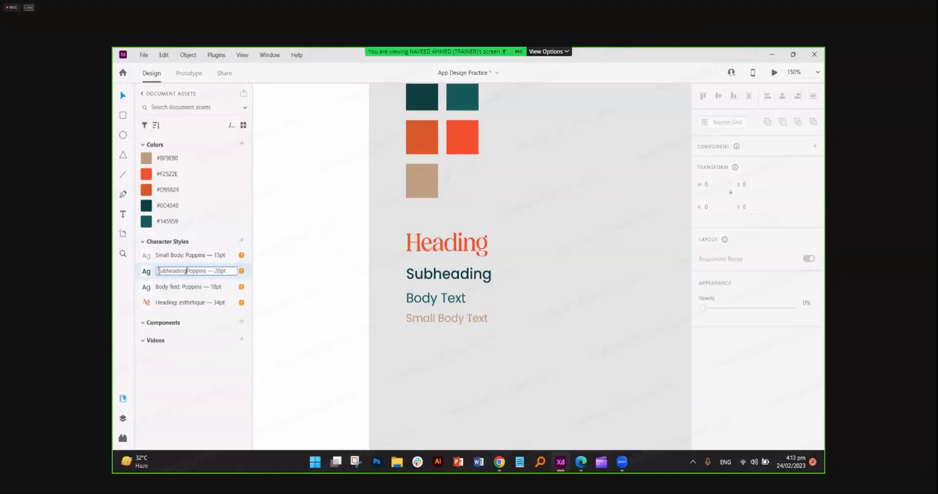
text(:)
key(Return)
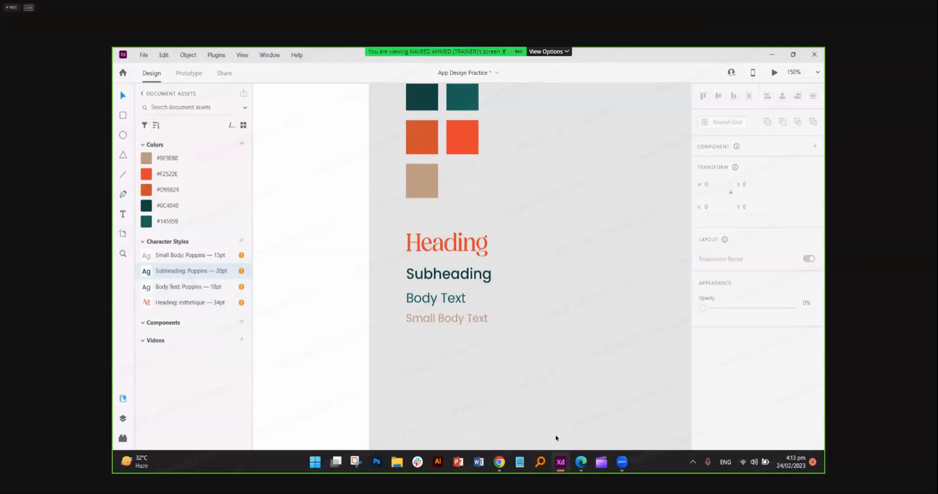
- Add the text "Search" beside the magnifier icon at the top of the iPhone 8 Plus artboard
click(556, 435)
scroll(582, 342, left, 2)
scroll(583, 344, down, 1)
scroll(582, 343, down, 2)
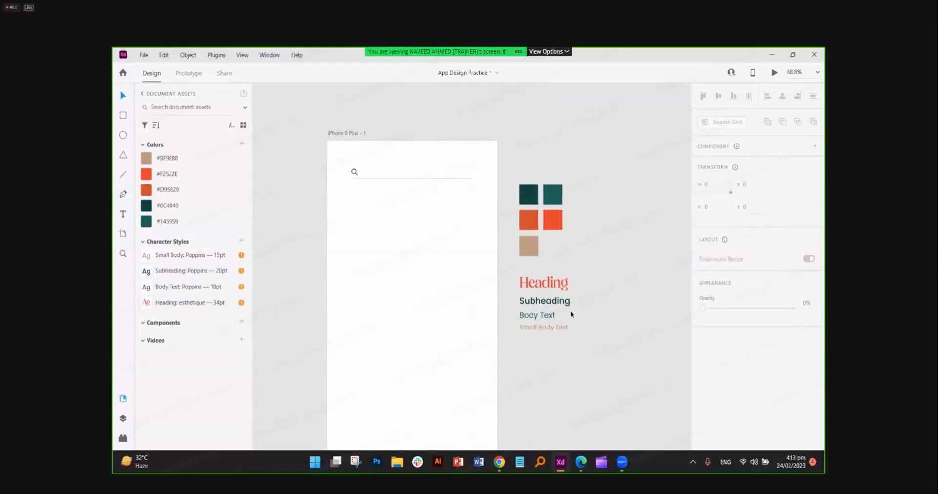
drag(567, 244, 526, 354)
click(536, 174)
click(124, 215)
click(373, 170)
text(S)
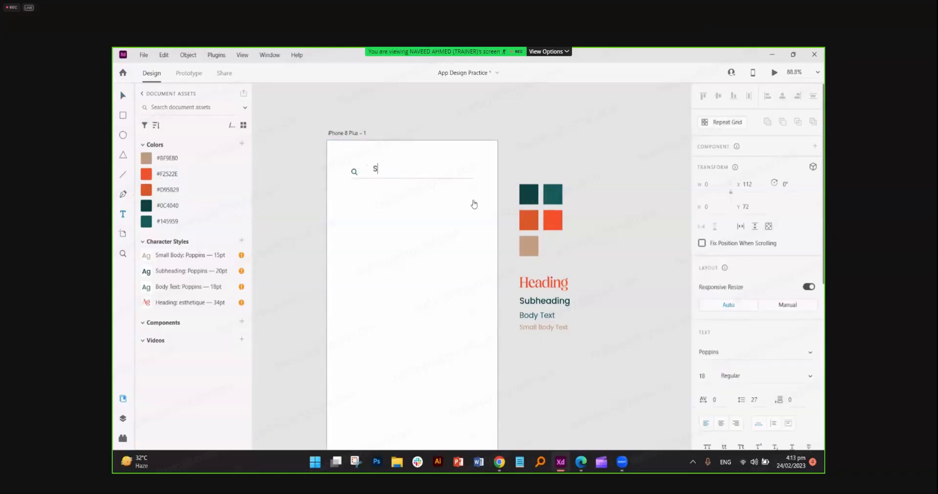
text(earch)
click(123, 96)
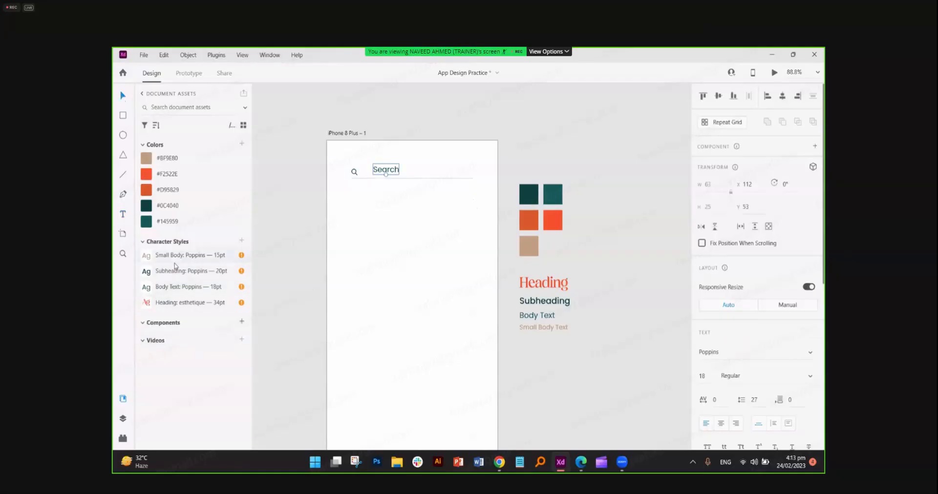
- Apply the Small Body character style to the Search text and position it just right of the magnifier icon, above the line
click(197, 256)
drag(387, 170, 379, 174)
scroll(378, 171, up, 5)
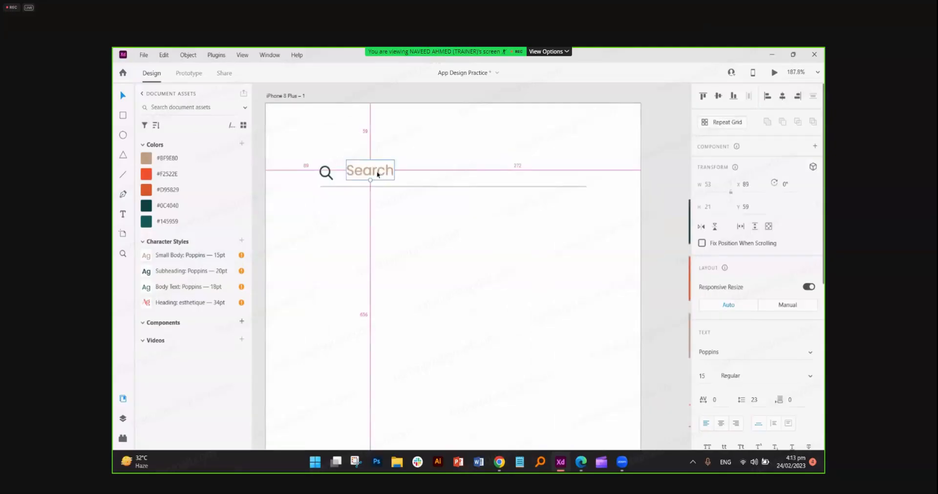
scroll(378, 173, down, 3)
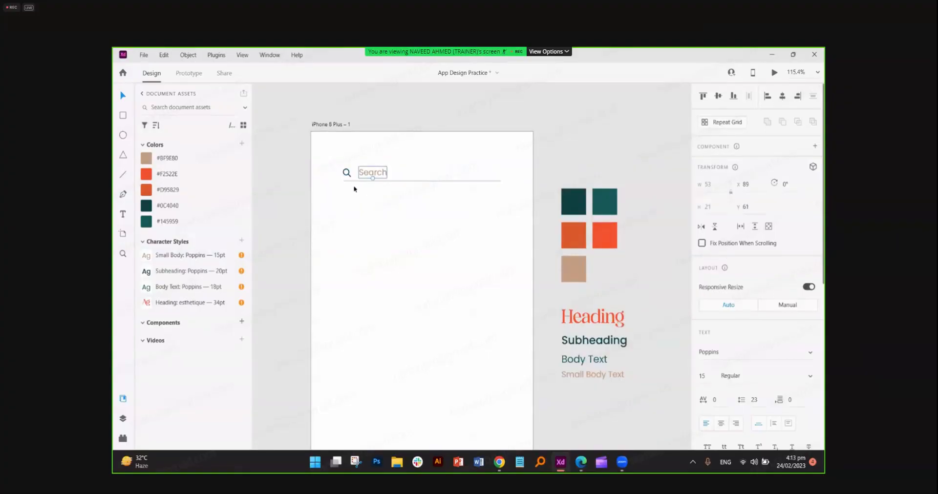
key(Right)
key(Right)
key(Right)
key(Right)
- Lower the opacity of the Search text to 60%
scroll(788, 304, down, 3)
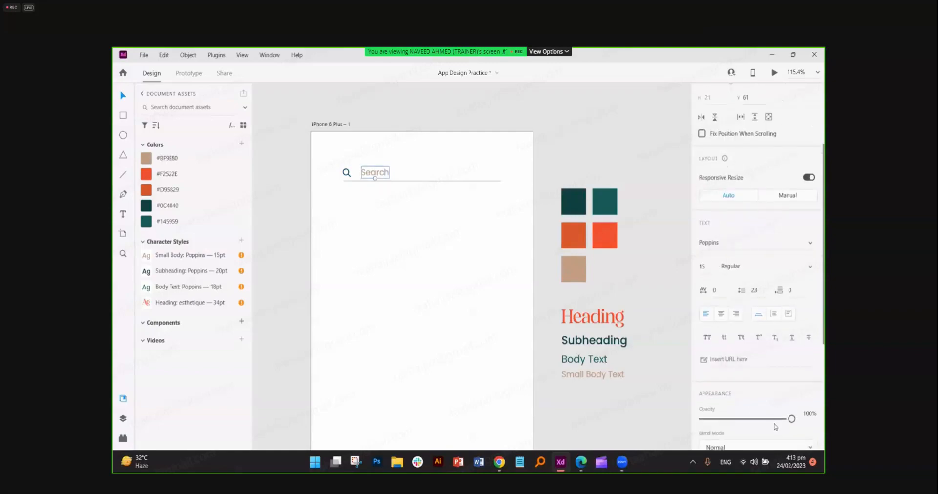
drag(792, 419, 756, 419)
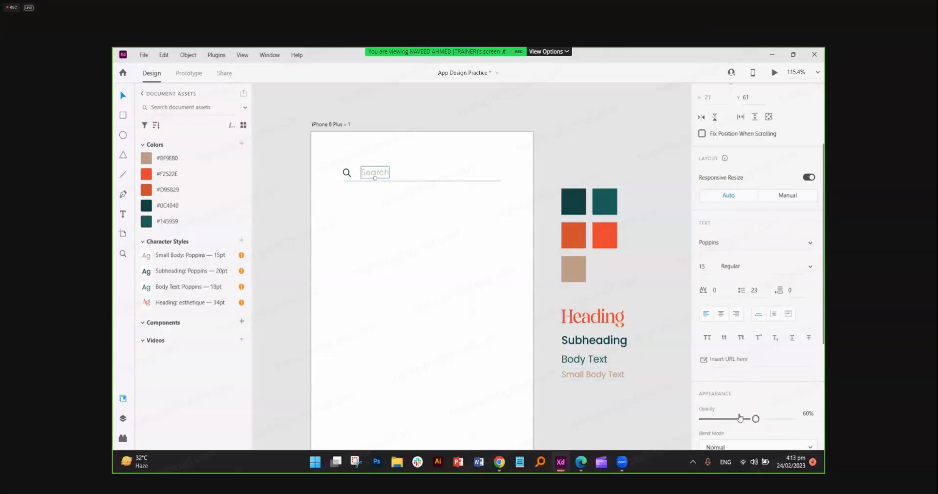
click(386, 210)
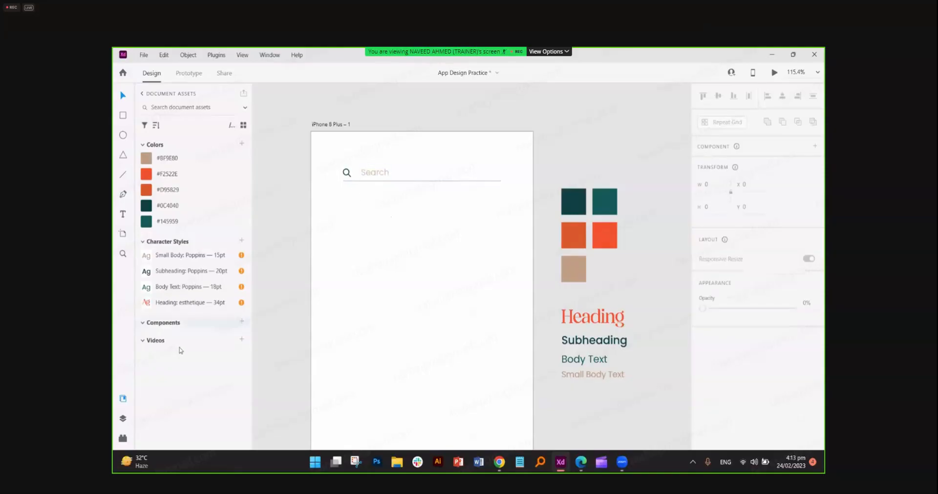
- Search the Open Icon plugin for "location" and place the Octicons pin icon on the artboard
click(124, 438)
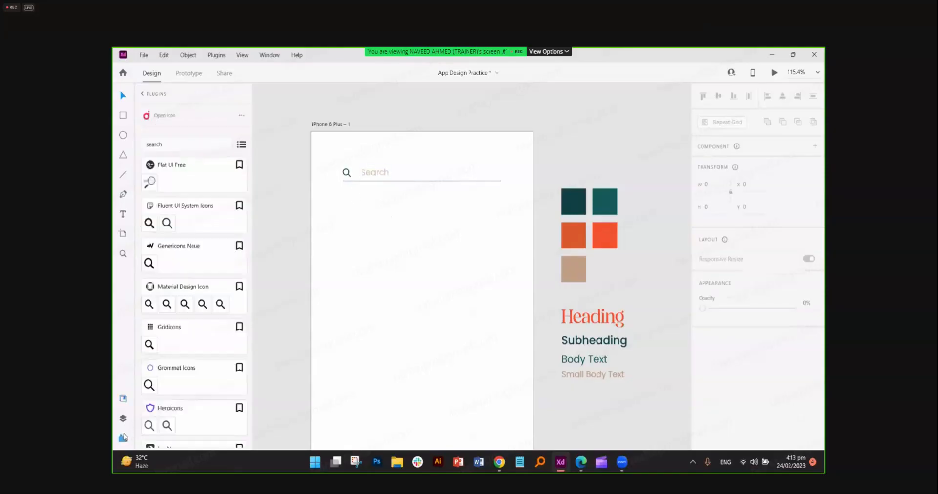
click(171, 146)
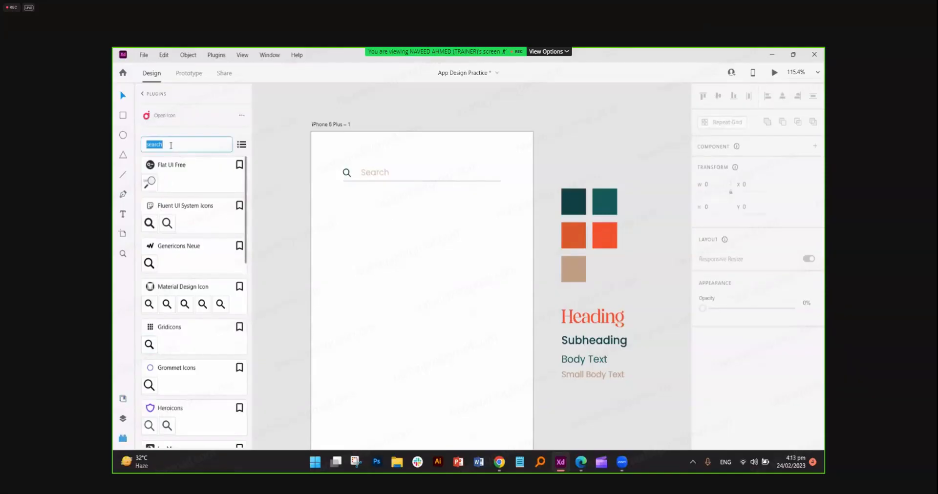
text(location)
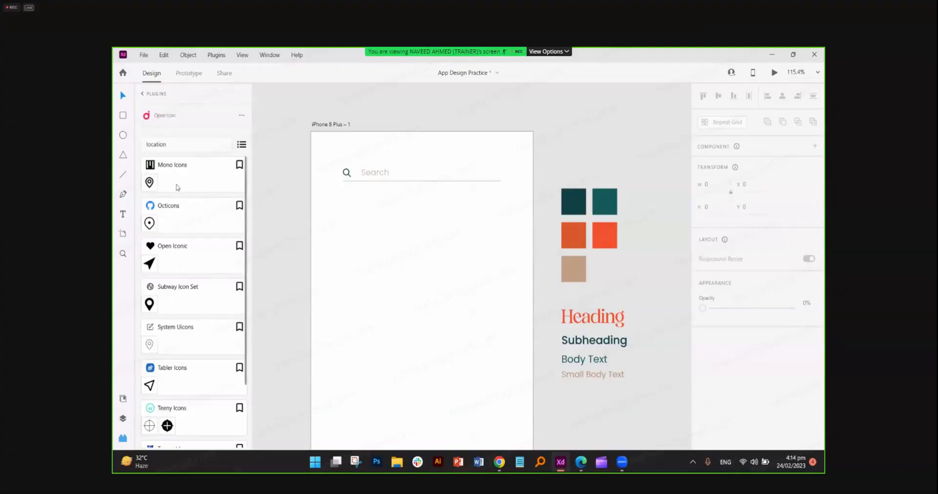
double_click(168, 144)
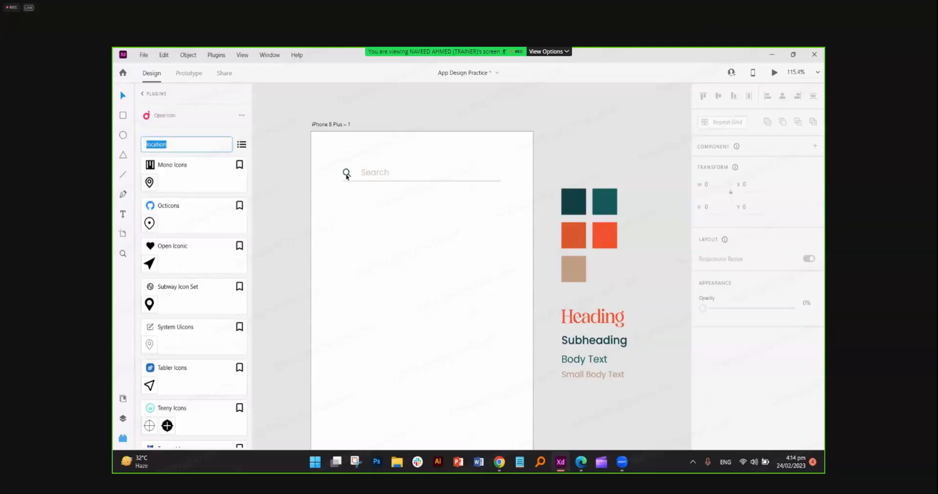
click(285, 216)
scroll(183, 327, down, 3)
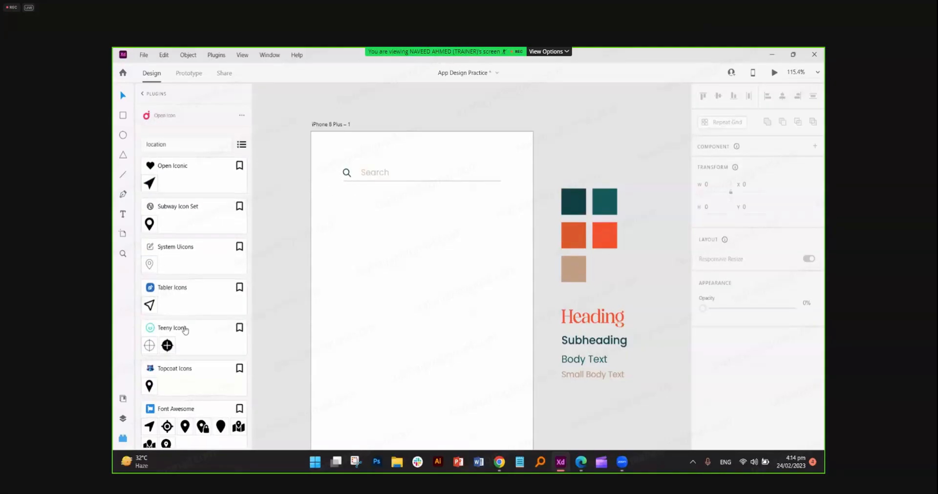
scroll(185, 331, up, 3)
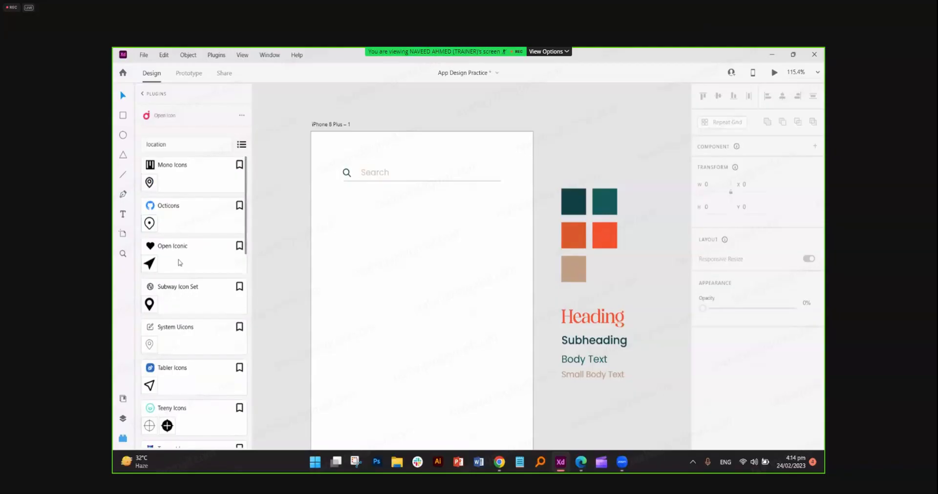
drag(149, 223, 397, 279)
scroll(396, 279, up, 5)
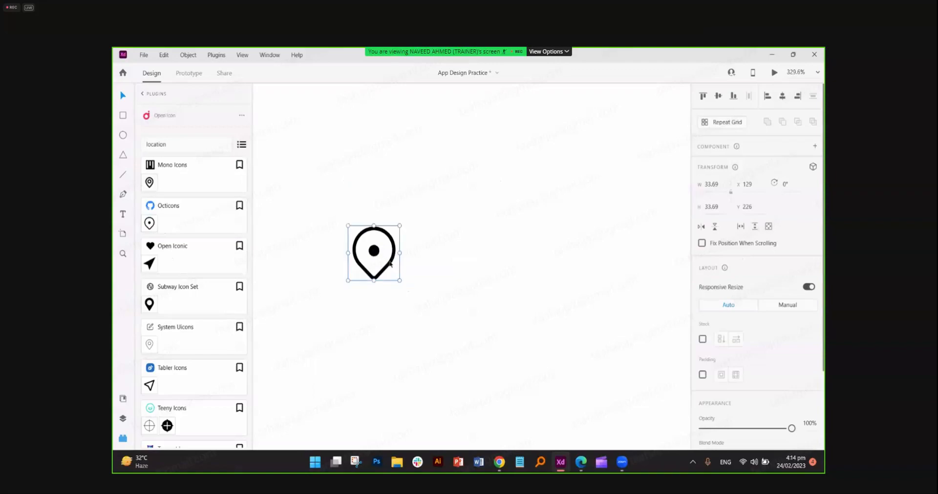
double_click(389, 263)
key(Delete)
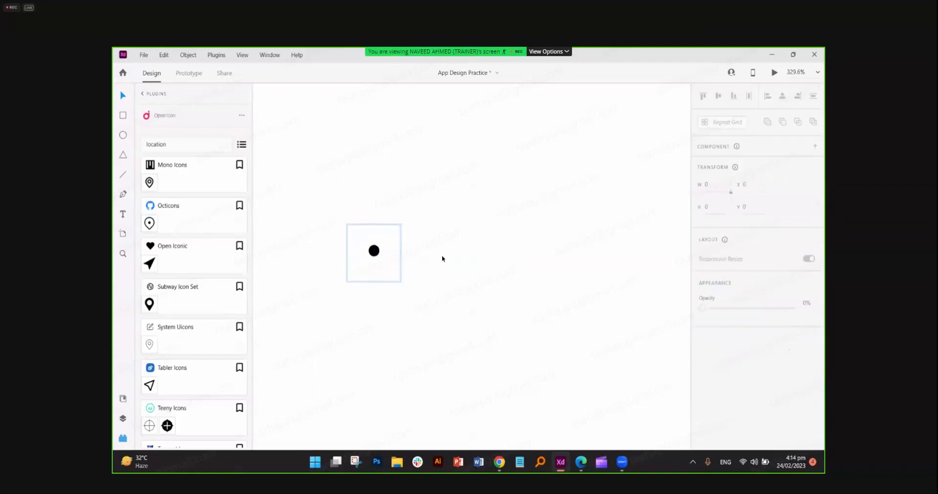
click(375, 252)
key(Delete)
drag(446, 218, 362, 286)
key(Delete)
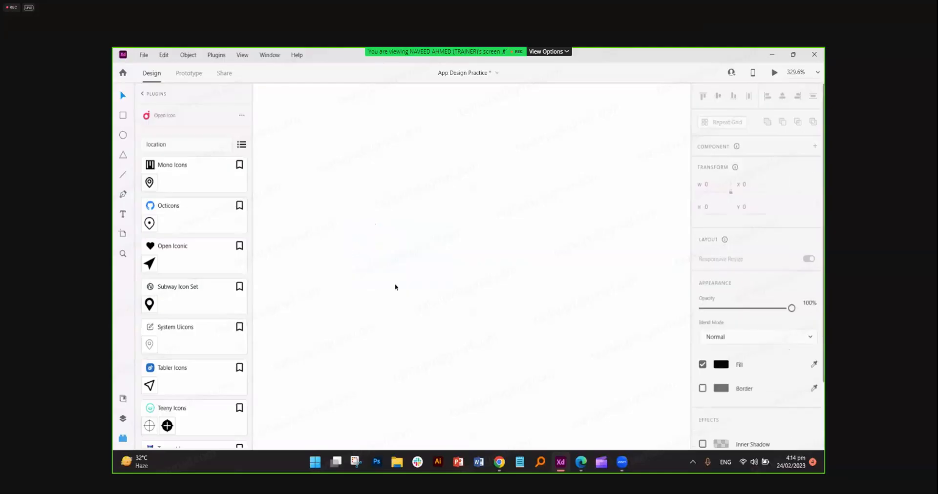
key(ctrl+z)
key(ctrl+z)
key(ctrl+z)
- Scale the location pin icon down to roughly the size of the magnifier icon
scroll(395, 271, down, 2)
scroll(395, 272, down, 1)
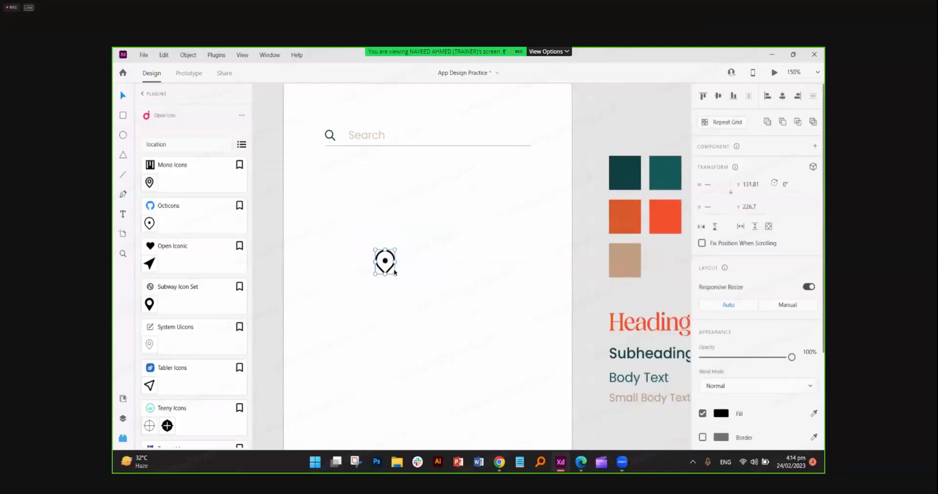
drag(394, 273, 385, 263)
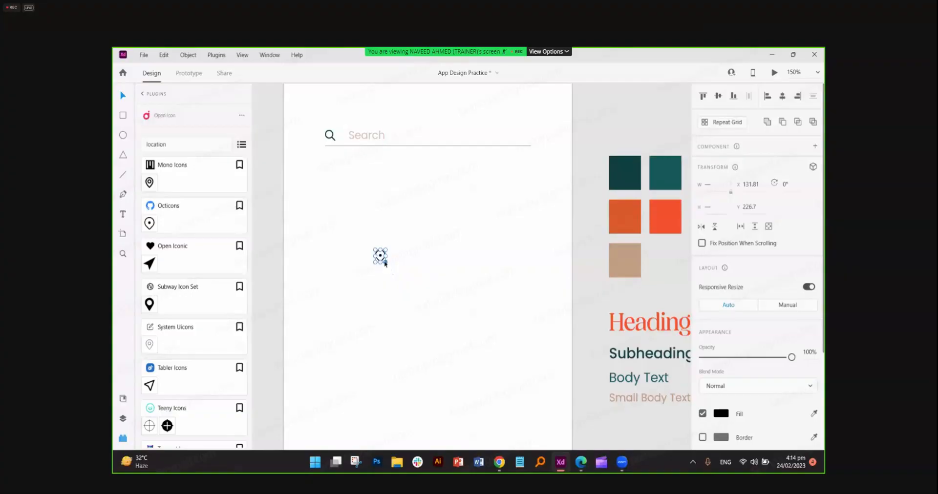
- Check the width and height of the magnifier icon in the search bar
click(330, 138)
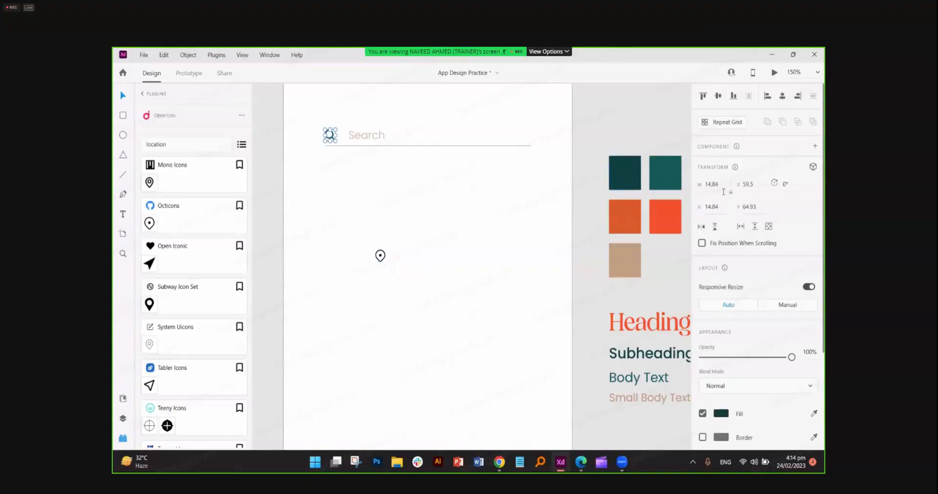
click(717, 206)
click(408, 256)
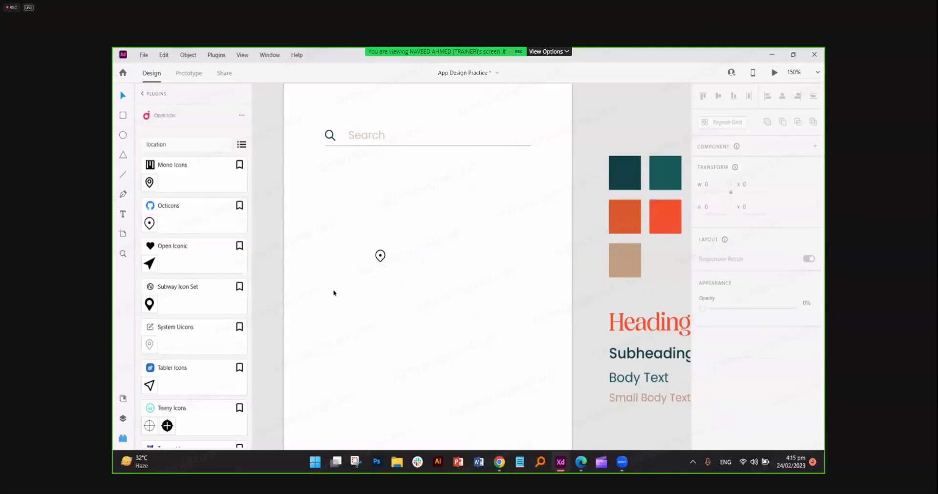
- Try setting the location pin's height to 14.84 without locking its proportions
click(380, 255)
click(716, 207)
text(14.84)
key(Return)
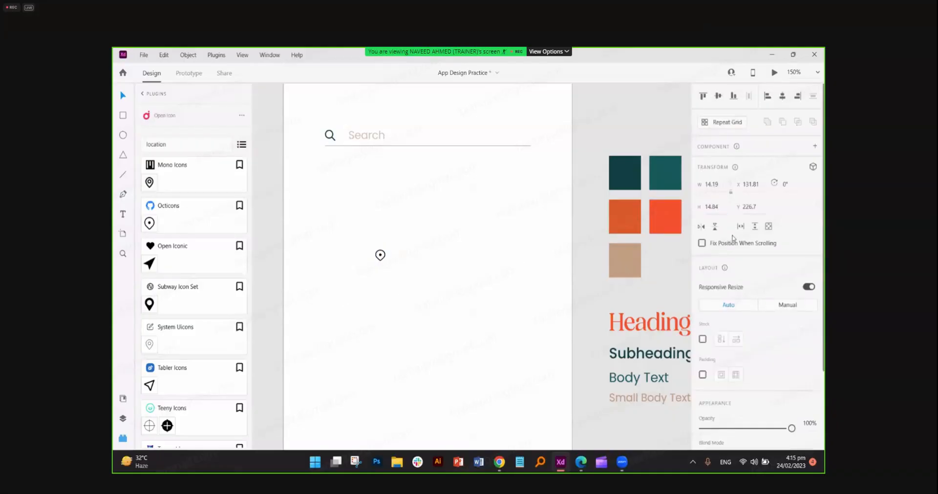
key(ctrl+z)
- Lock the location pin's aspect ratio and set its height to 14.84
click(707, 204)
text(18)
key(Return)
click(714, 205)
text(14.84)
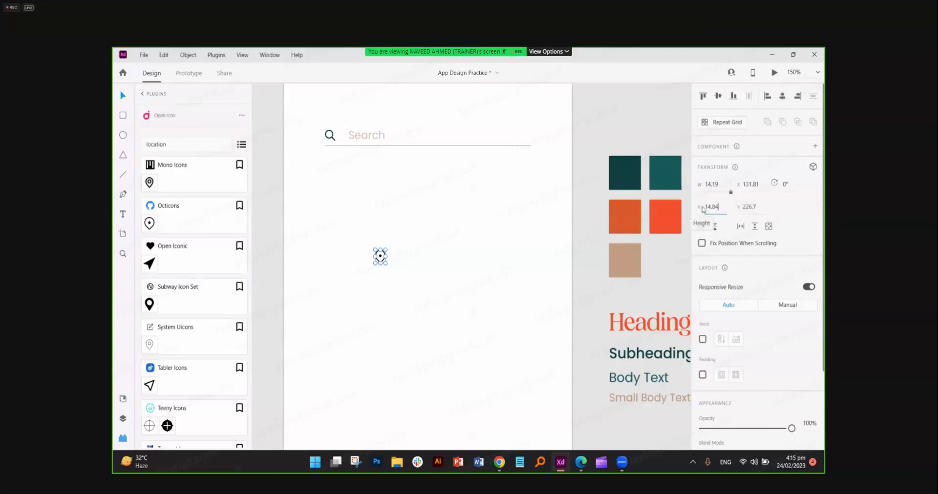
key(Return)
- Move the location pin to the right end of the search bar, level with the magnifier icon, at about X 342.8, Y 64.9
scroll(382, 252, up, 3)
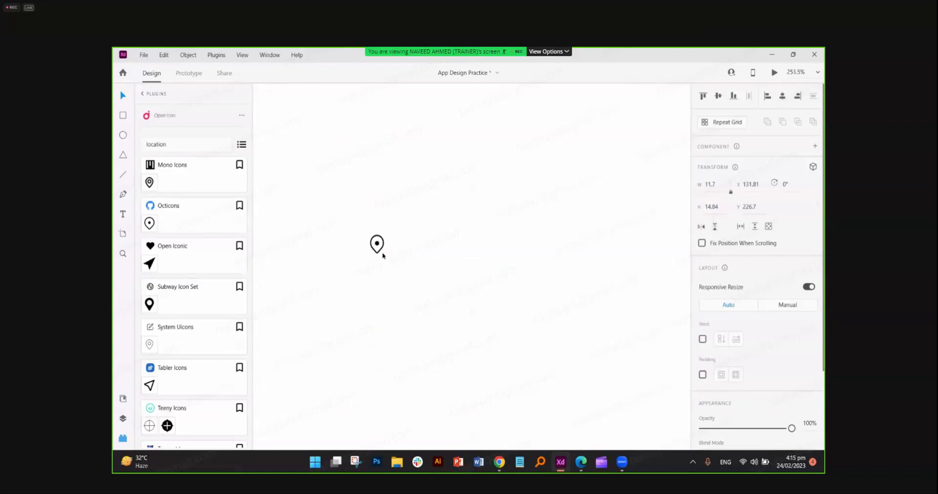
drag(377, 245, 540, 122)
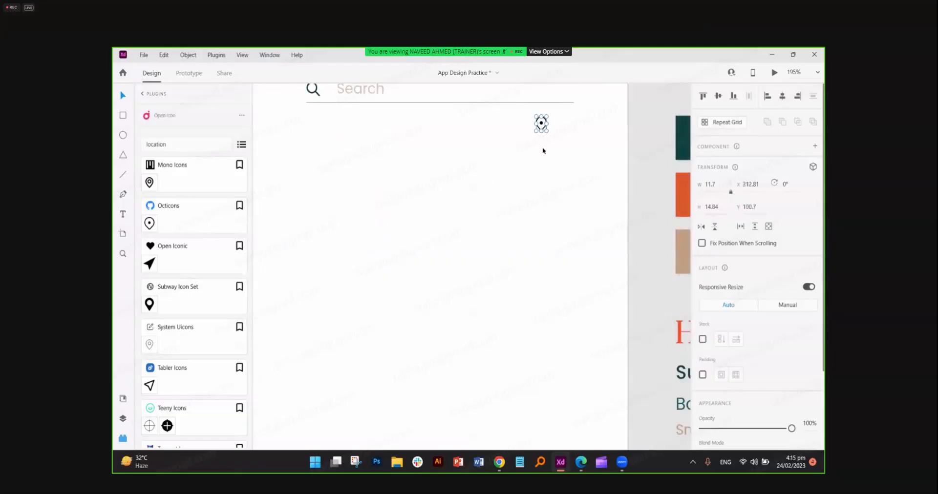
scroll(547, 183, up, 3)
drag(542, 201, 568, 169)
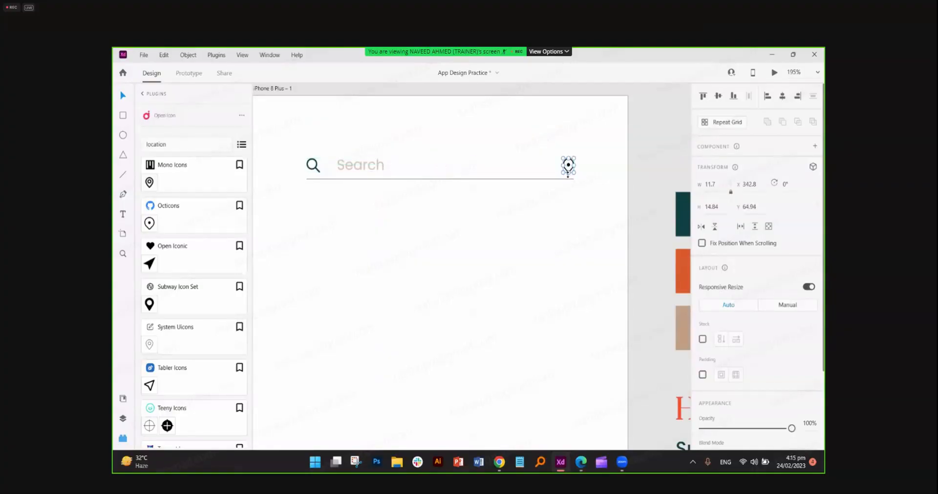
- Fill the location pin with the dark green sampled from the first colour swatch beside the artboard
key(ctrl+0)
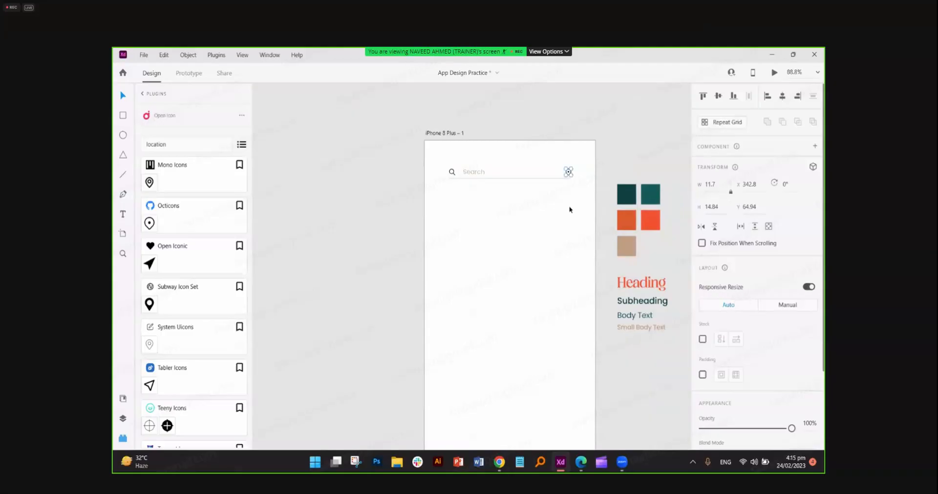
scroll(571, 198, up, 3)
key(ctrl+0)
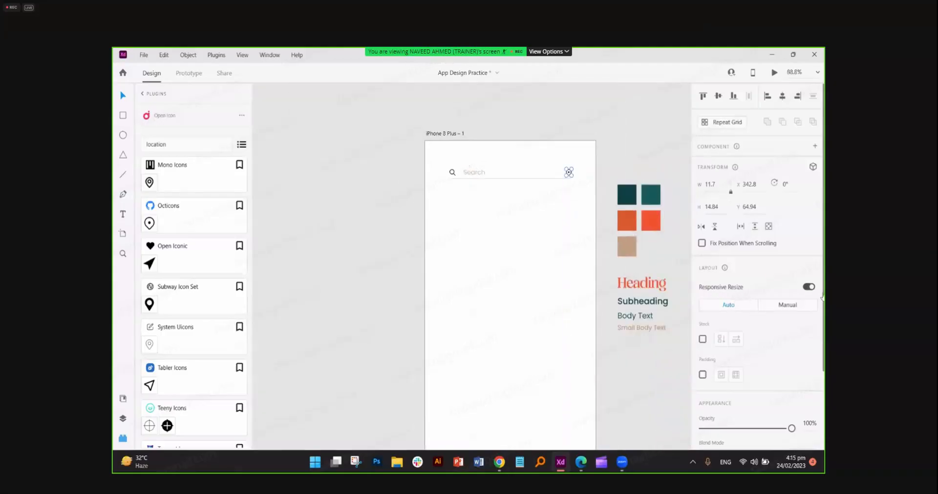
scroll(757, 293, down, 5)
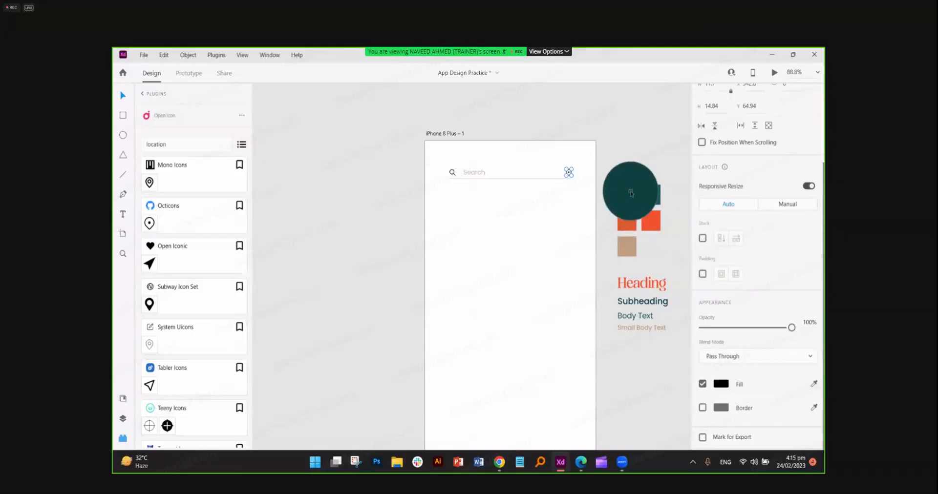
click(631, 193)
click(813, 383)
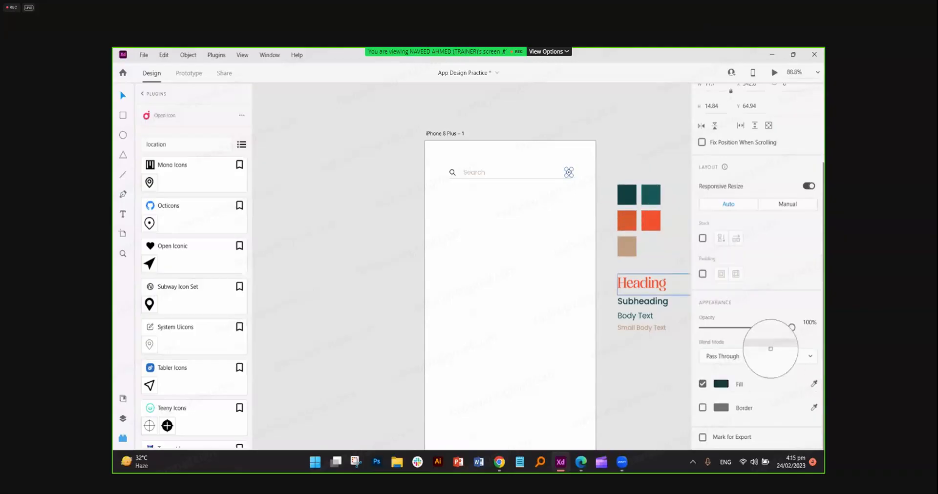
- Fill the location pin with the bright orange-red swatch colour and move it left along the search bar to about X 304.8
click(650, 219)
key(Escape)
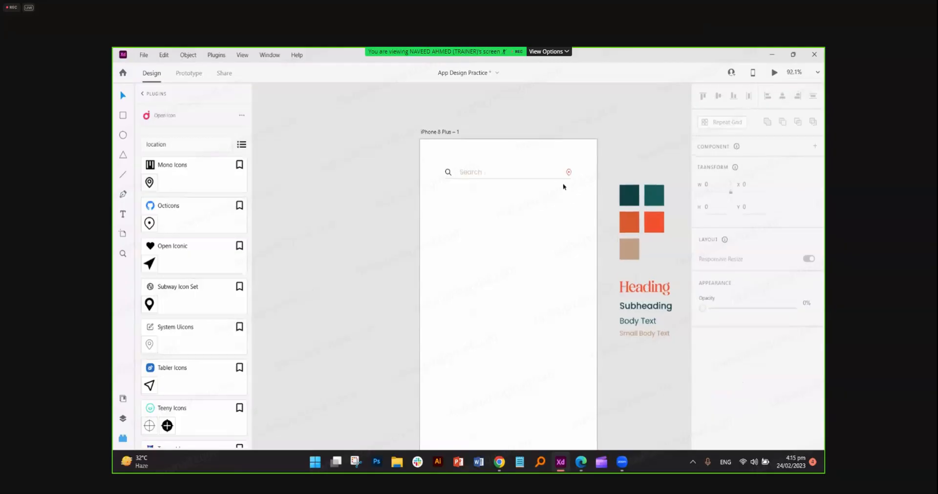
scroll(563, 184, up, 5)
scroll(562, 183, down, 3)
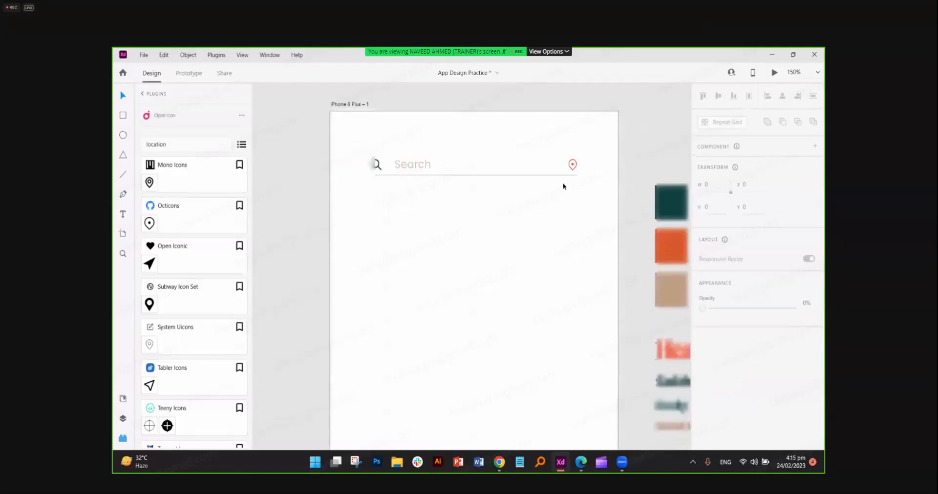
click(569, 169)
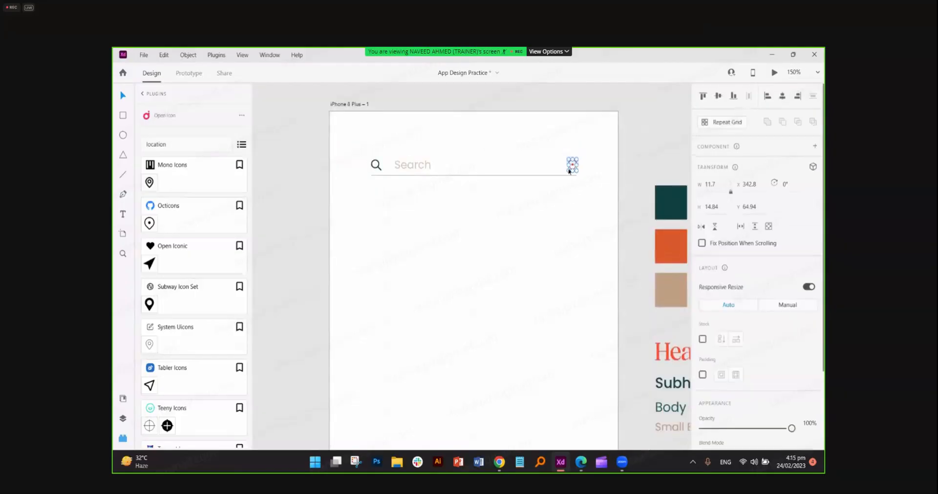
drag(573, 168, 546, 166)
click(123, 116)
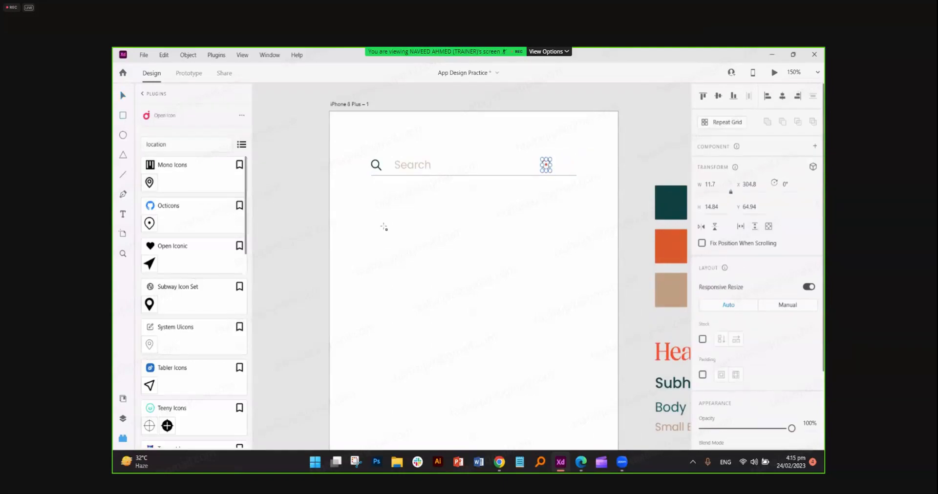
drag(395, 217, 398, 220)
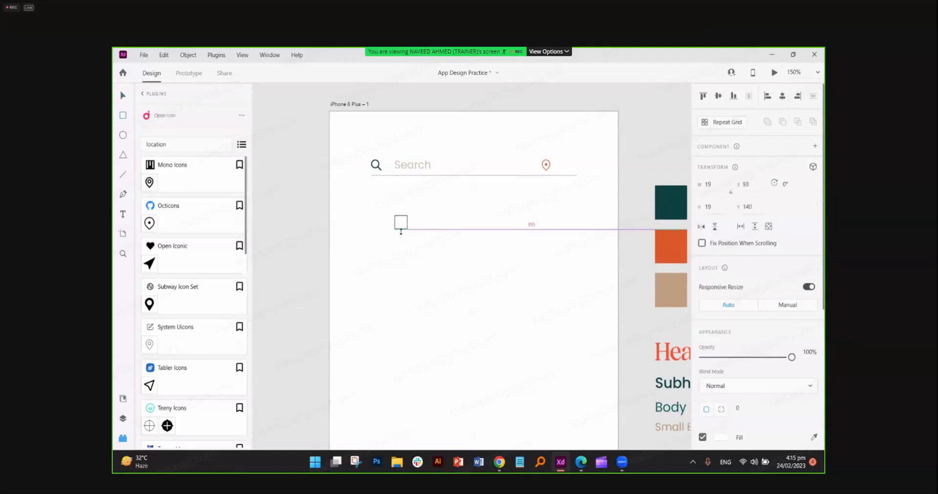
key(ctrl+z)
- Draw a circle below the magnifier icon and set its width and height to 14.84
click(124, 135)
drag(370, 206, 393, 230)
click(706, 184)
text(14)
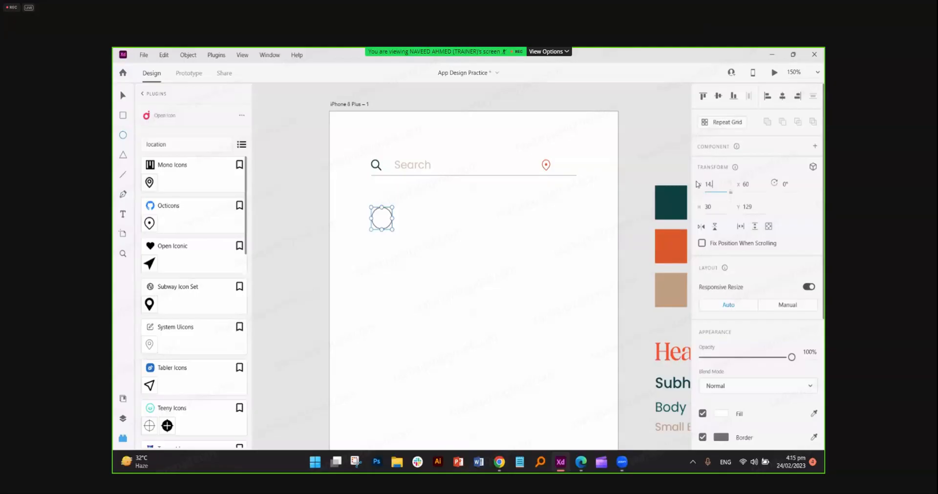
text(.84)
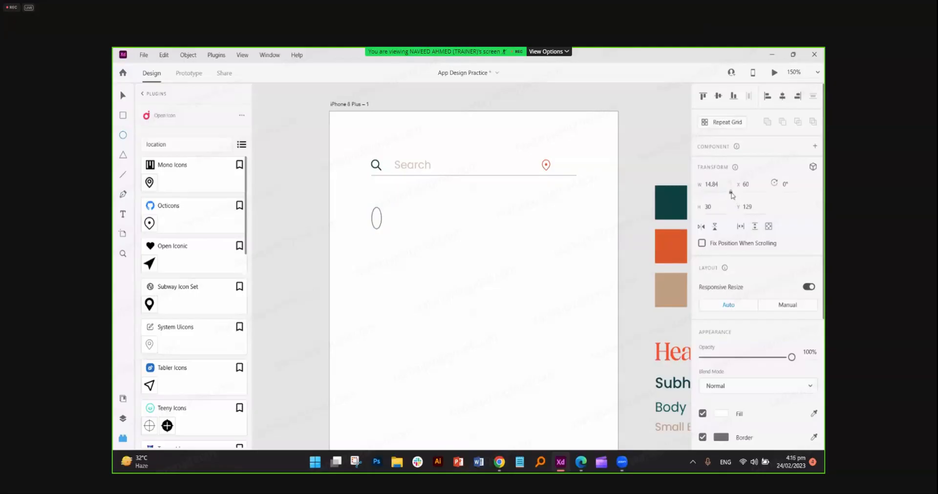
key(Return)
click(705, 207)
key(BackSpace)
key(BackSpace)
text(14)
text(4)
key(Return)
- Remove the circle's border and fill it with the bright orange-red sampled from the swatches beside the artboard
scroll(768, 376, down, 3)
click(702, 328)
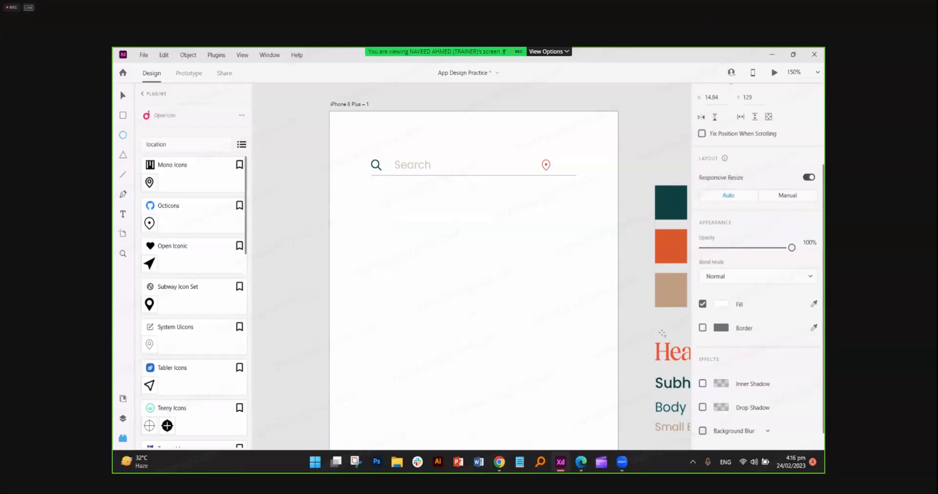
click(718, 305)
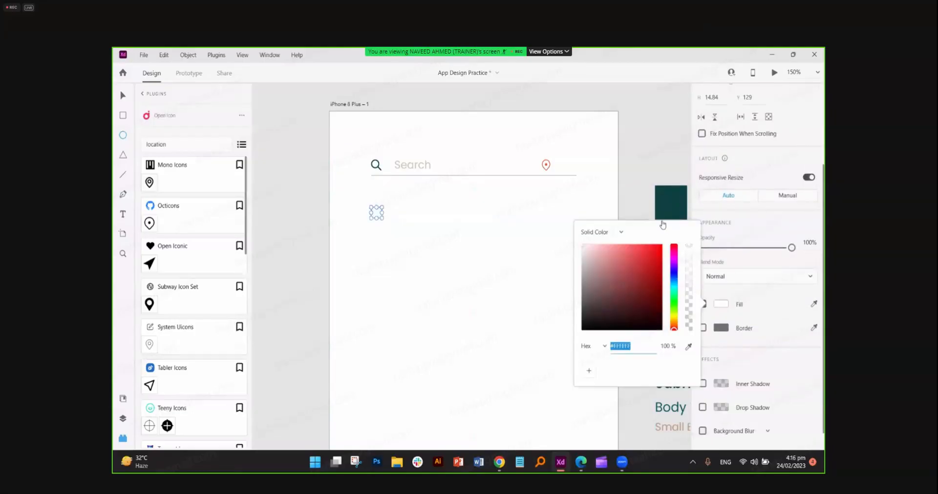
click(665, 197)
scroll(664, 197, right, 3)
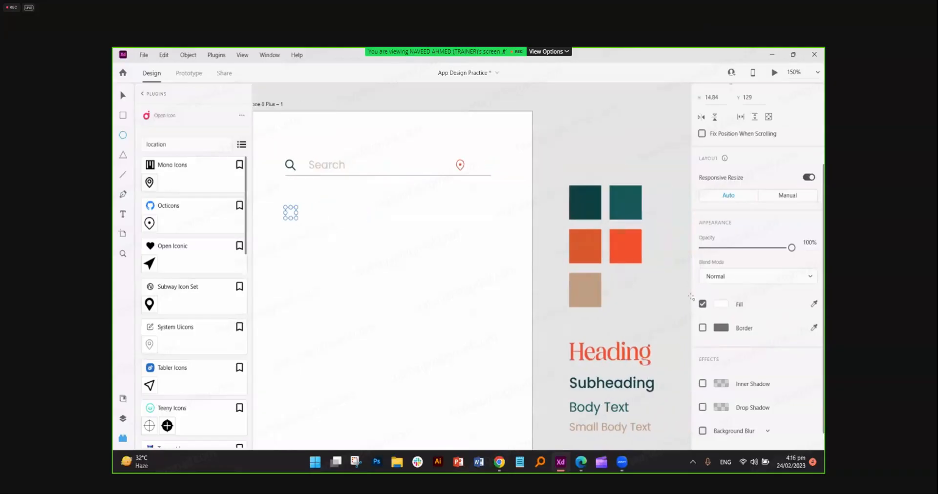
click(813, 304)
click(629, 252)
- Move the orange-red circle to the right end of the search bar, level with the location pin at Y 64.94
click(123, 95)
drag(294, 213, 489, 167)
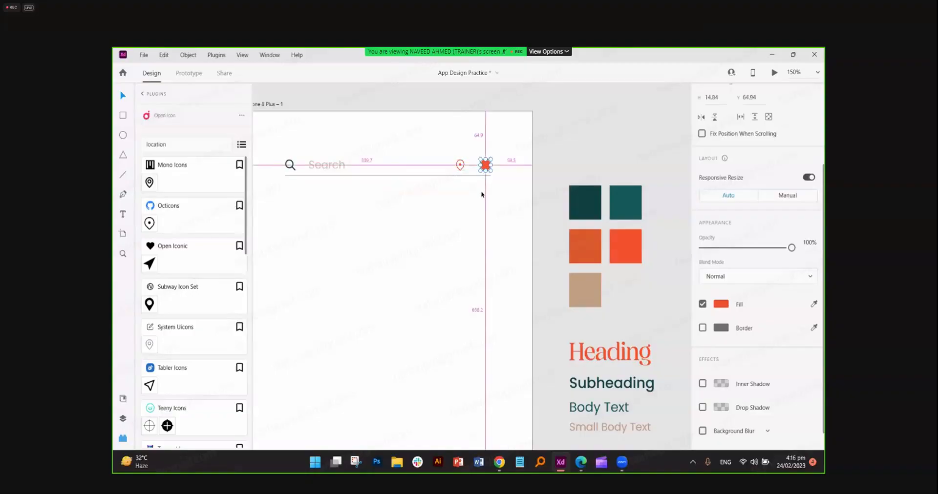
- Fill the location pin with the dark green sampled from the first colour swatch
scroll(483, 193, up, 5)
click(445, 147)
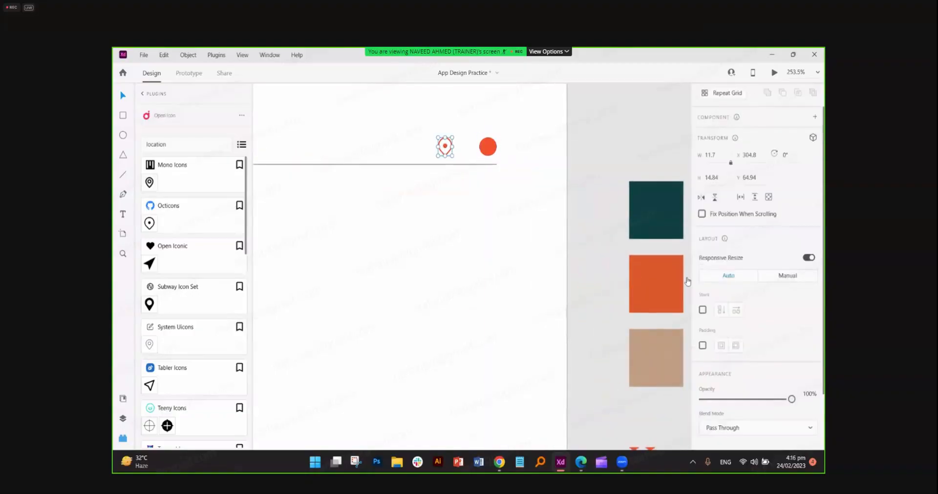
scroll(733, 337, down, 3)
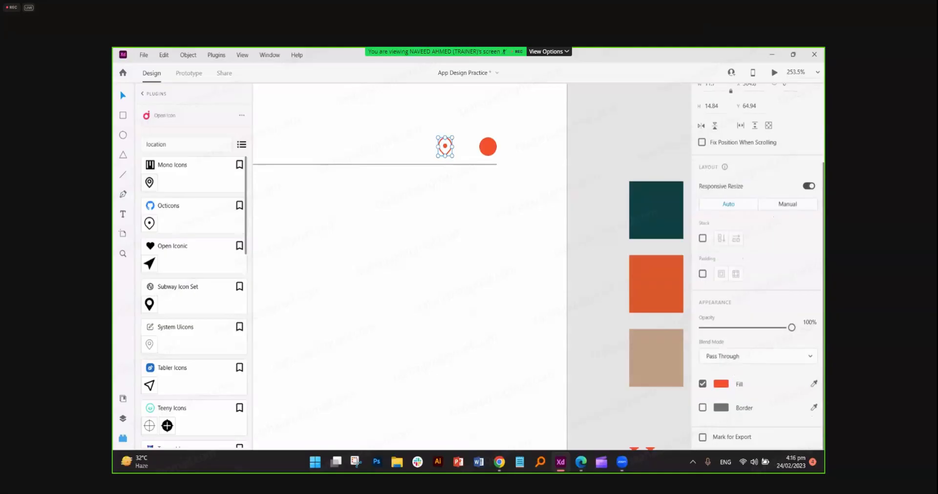
click(655, 218)
- Shrink the location pin to about 7.18 high over the orange-red circle and bring it in front of the circle
key(alt)
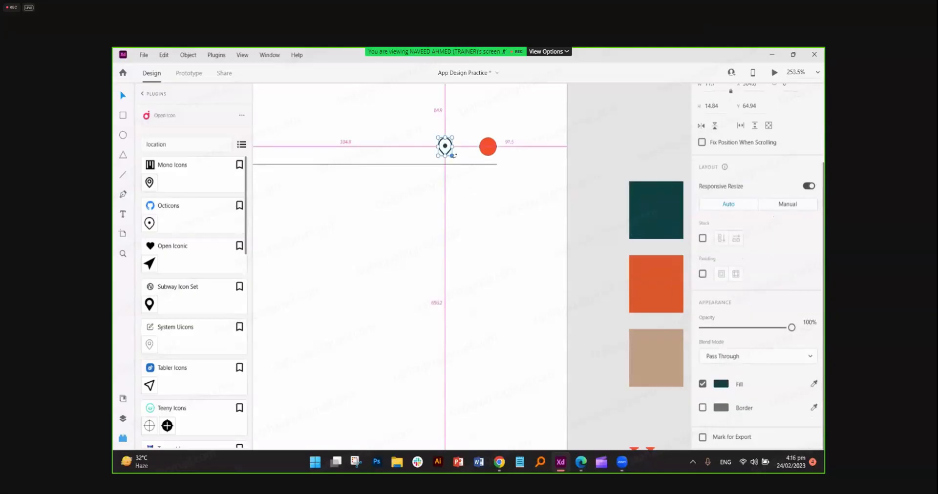
drag(452, 156, 489, 148)
right_click(490, 146)
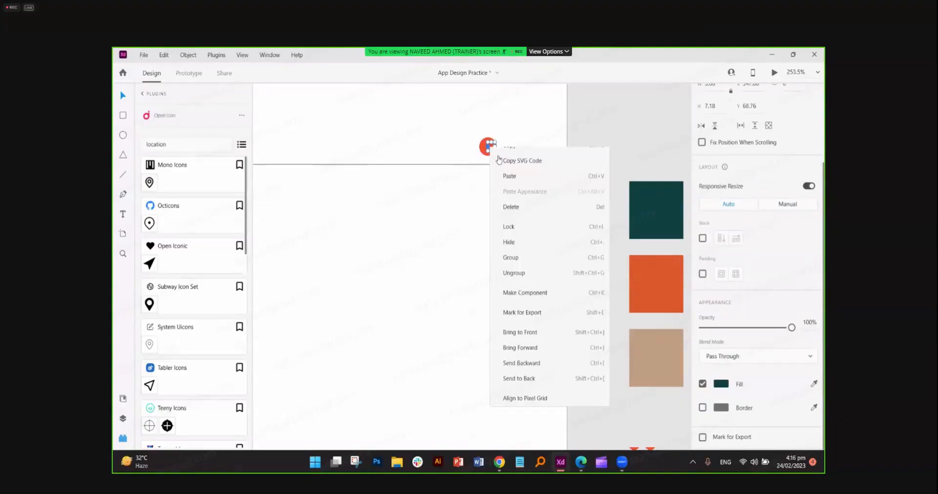
click(534, 357)
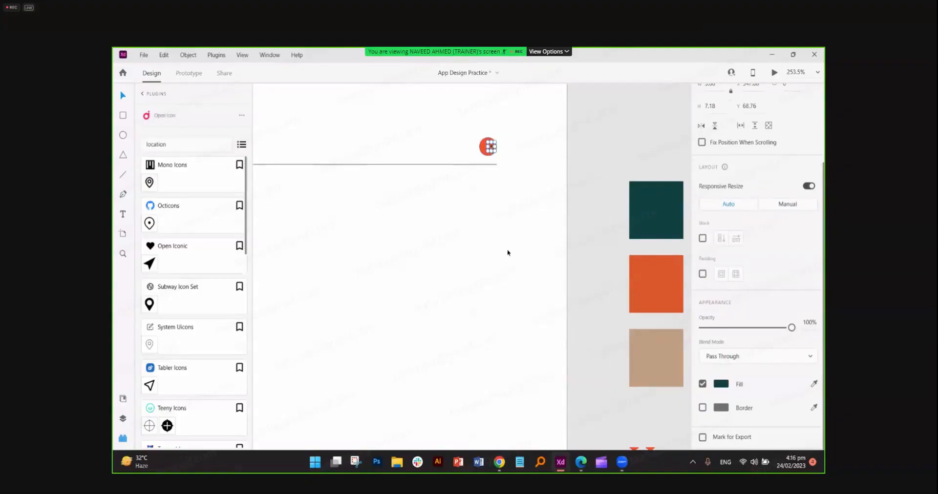
- Centre the location pin inside the orange-red circle, at about Y 68.76
scroll(505, 202, up, 5)
scroll(482, 141, up, 3)
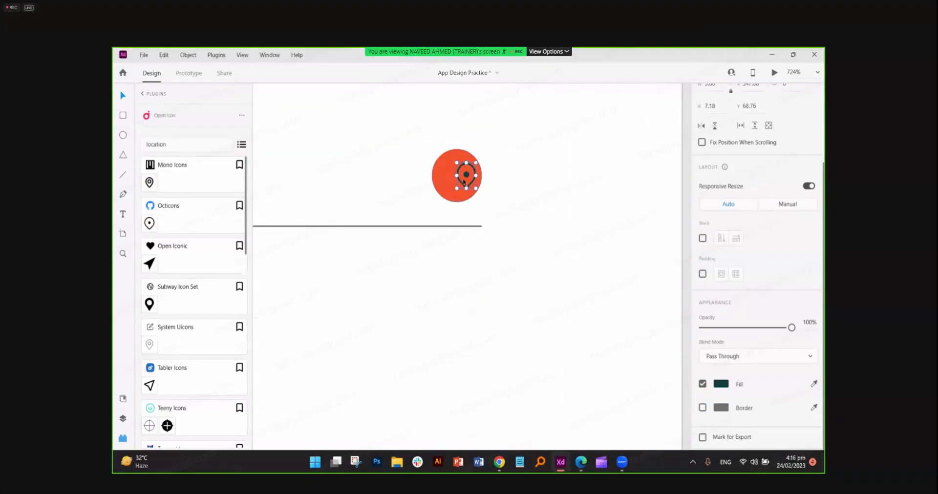
drag(466, 179, 456, 178)
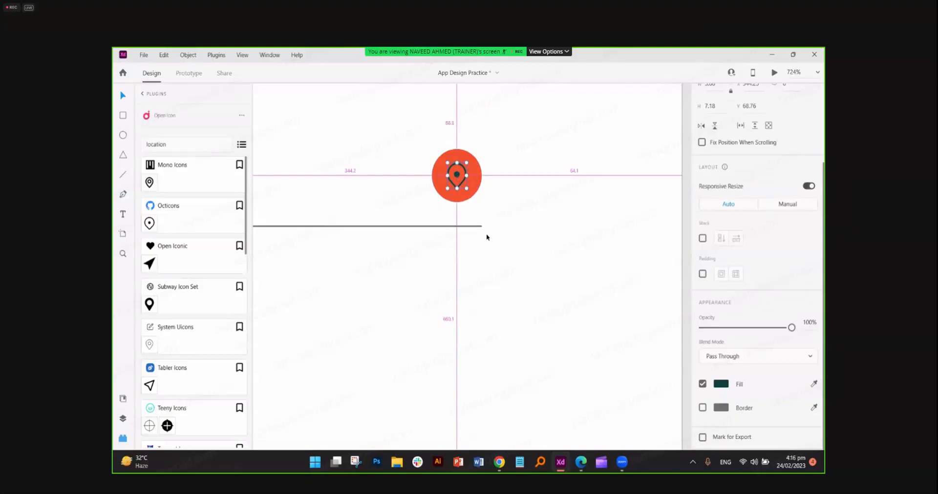
- Change the location pin's fill to white (#FFFFFF)
scroll(486, 236, down, 5)
scroll(487, 239, down, 2)
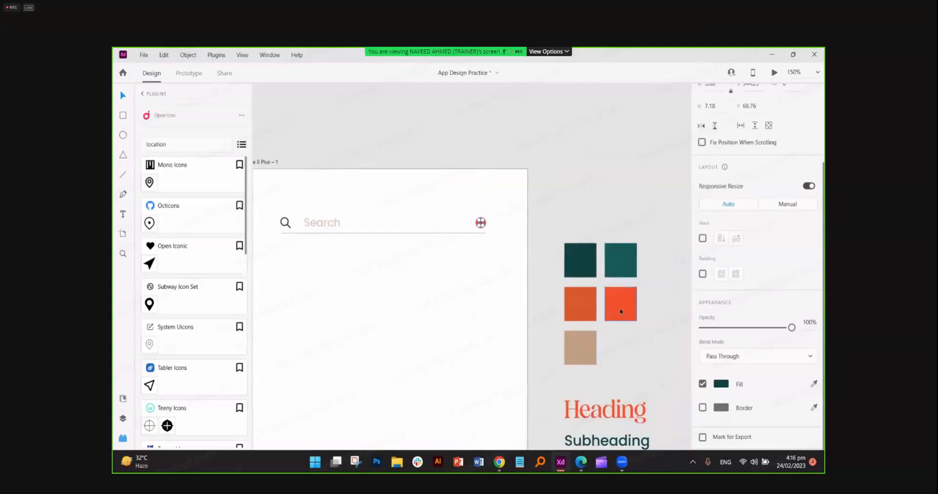
click(719, 385)
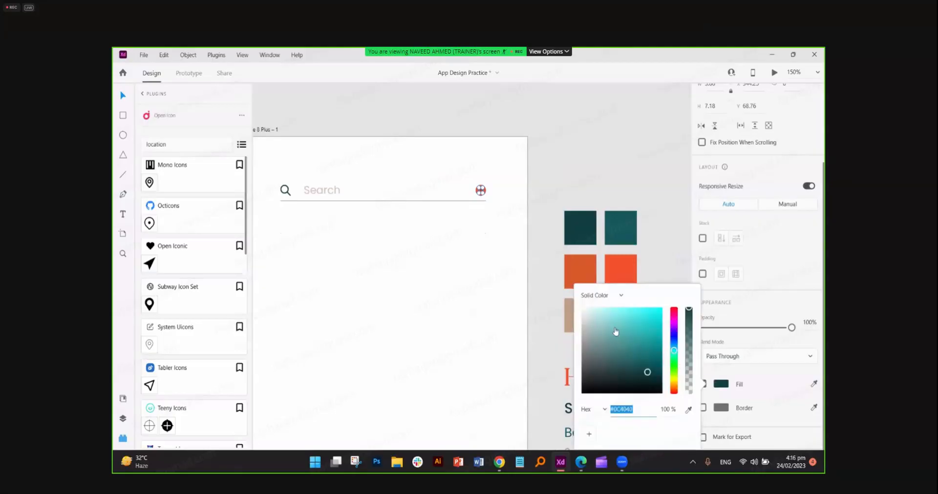
- Enlarge the circle and location pin together toward the upper left until the circle is about 20.44 wide
scroll(477, 174, up, 5)
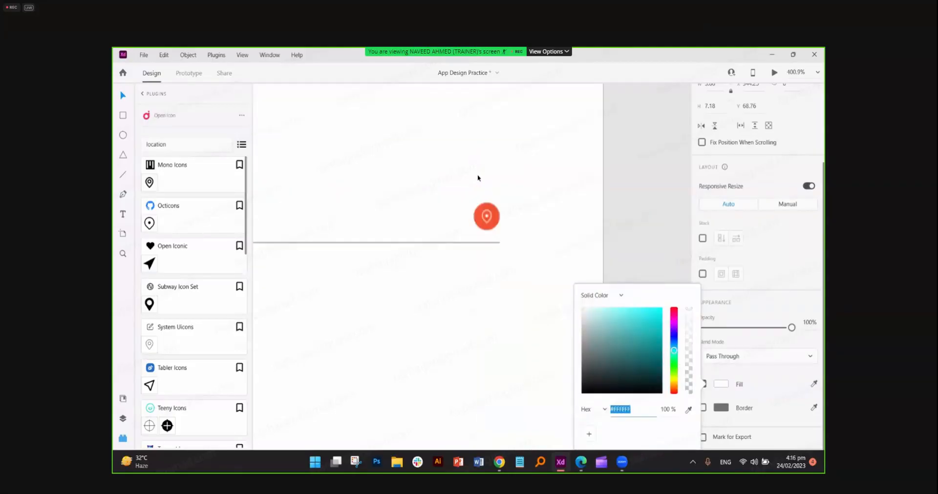
click(490, 217)
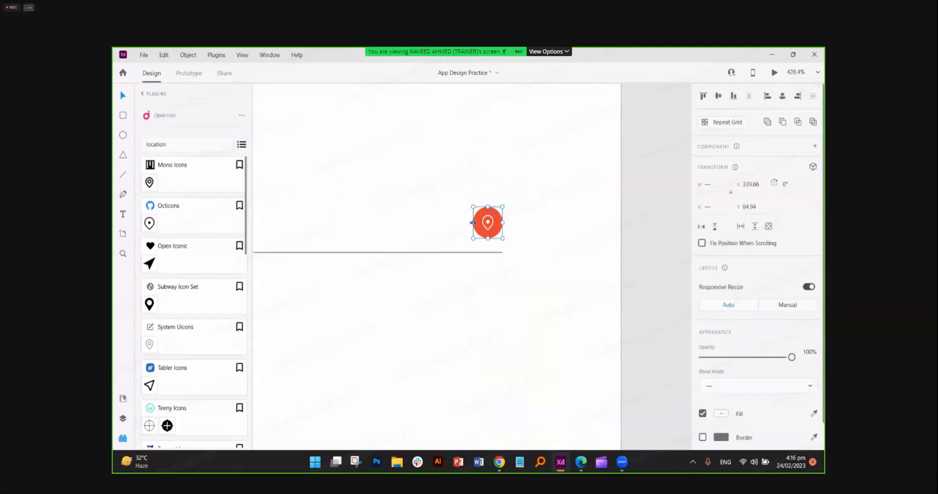
shift+click(472, 216)
key(ctrl+z)
drag(473, 207, 456, 195)
- Move the circle and pin down slightly to about Y 62.13, level with the magnifier icon and search text
scroll(498, 254, down, 5)
scroll(498, 254, up, 3)
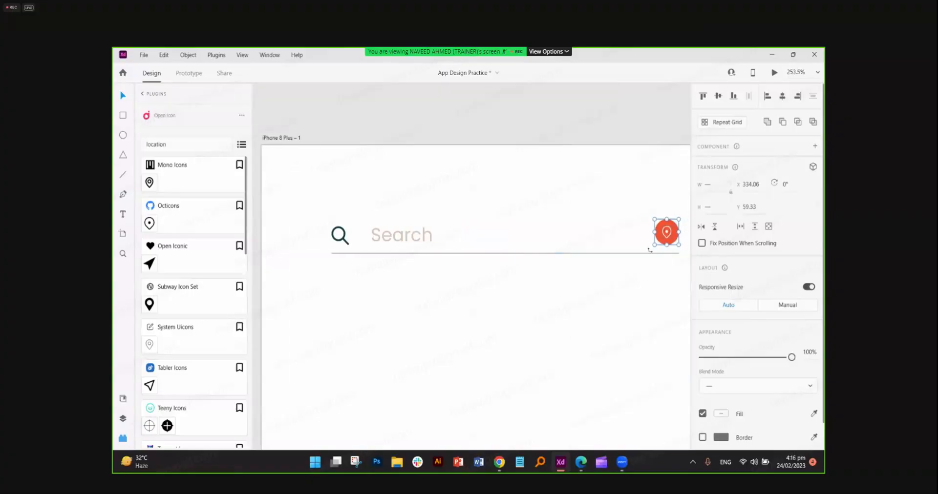
drag(673, 232, 672, 235)
- Examine the sizes and alignment of the location circle, magnifier icon and placeholder text in the search bar
click(663, 283)
click(659, 233)
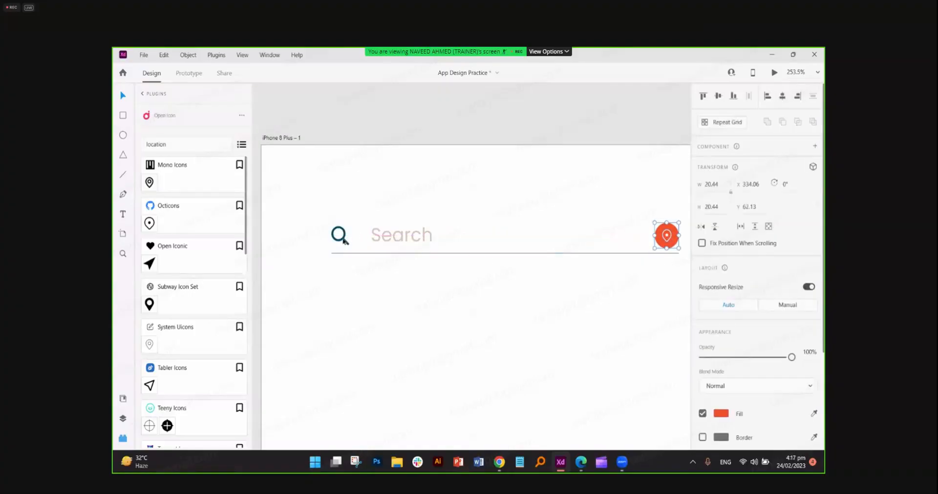
click(344, 240)
click(405, 296)
scroll(405, 296, down, 5)
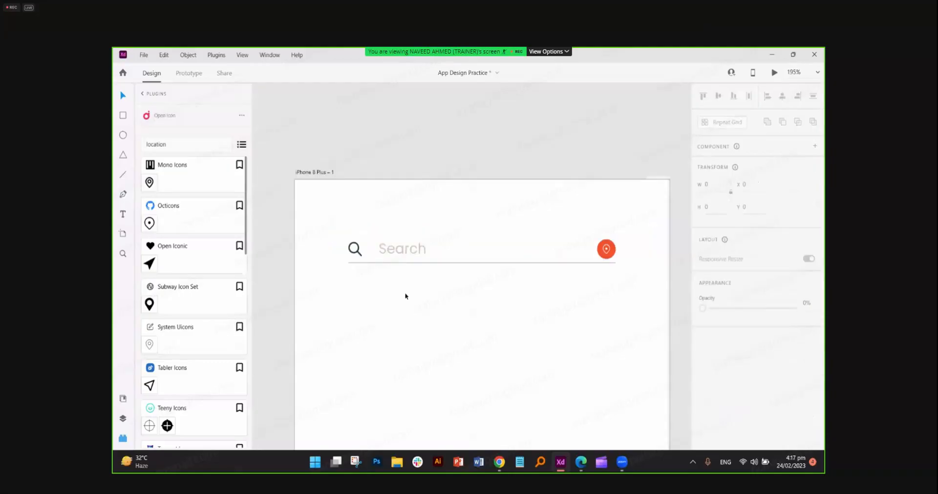
scroll(405, 296, up, 5)
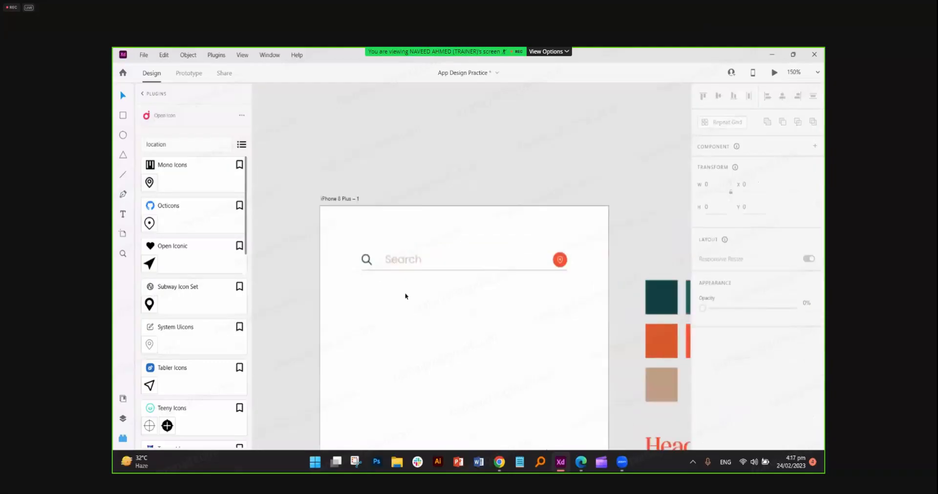
click(630, 260)
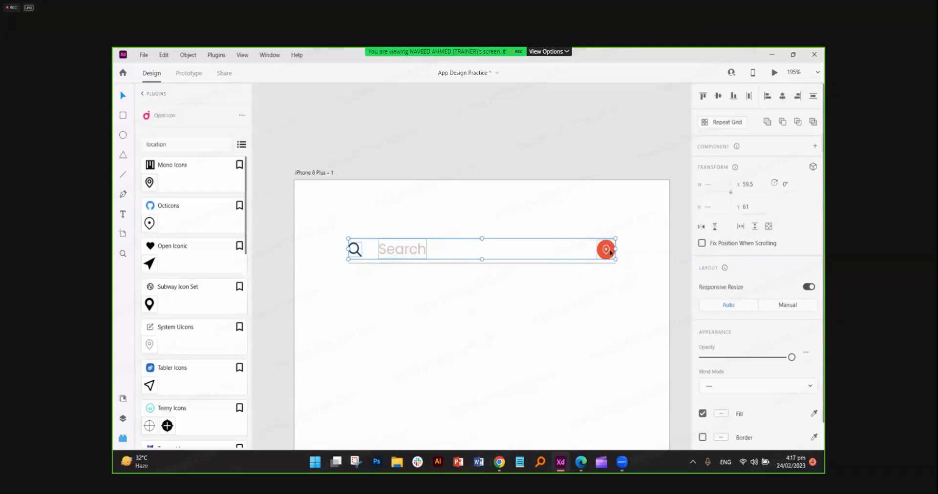
click(619, 293)
- Move the whole search bar further down the artboard to leave room for a heading above it
scroll(619, 293, down, 2)
scroll(619, 294, right, 3)
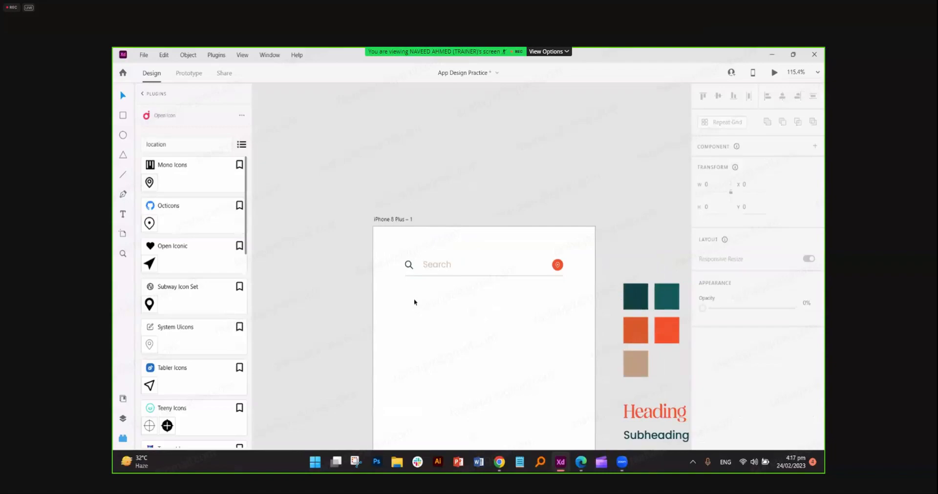
scroll(414, 303, down, 2)
scroll(415, 302, right, 1)
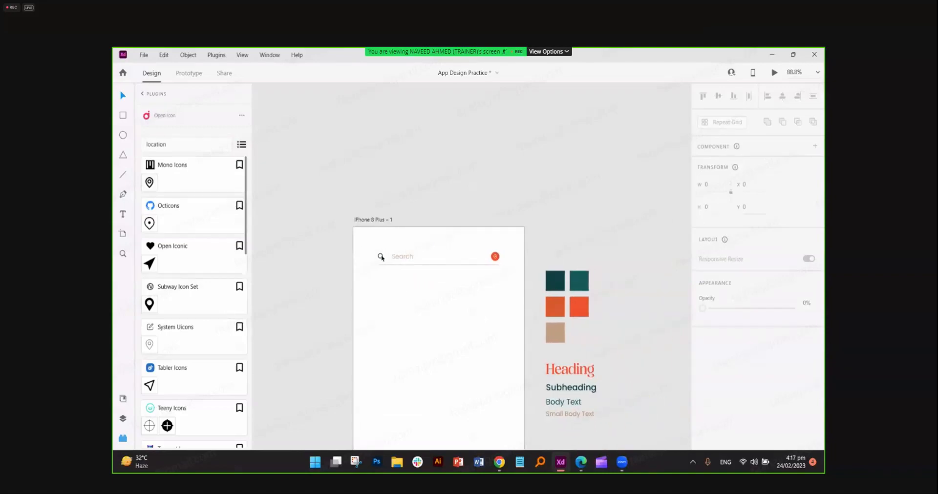
click(472, 264)
drag(464, 271, 462, 300)
click(451, 333)
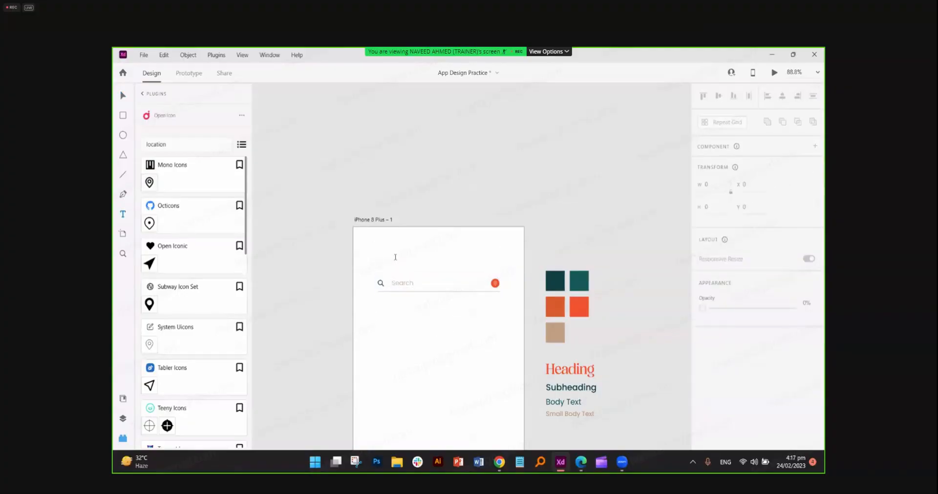
- Add the text "What would you like to have?" above the search bar, starting at about X 60
drag(380, 252, 378, 250)
click(378, 246)
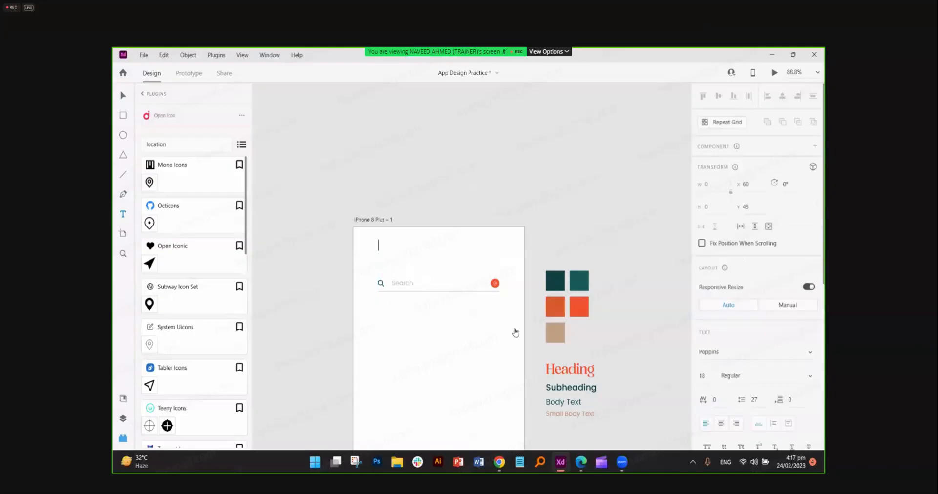
text(Find)
key(ctrl+a)
text(What fowould you like to have)
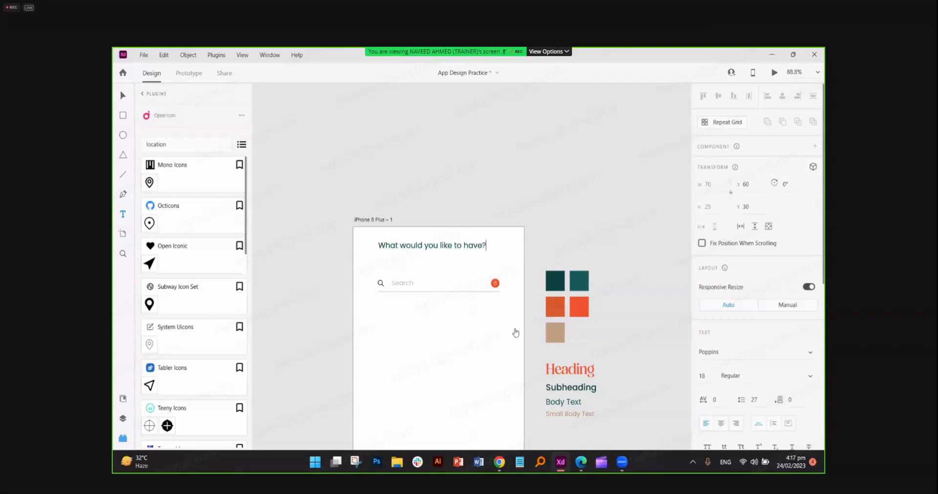
click(123, 96)
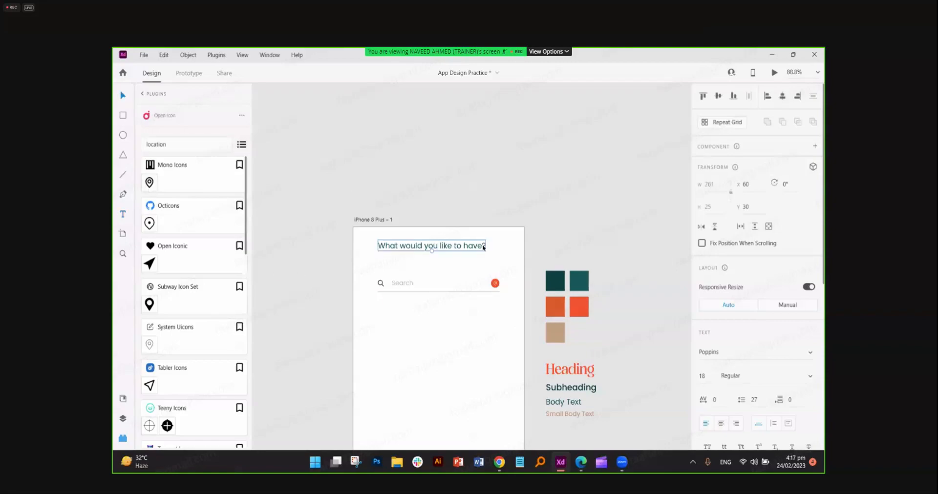
- Apply the Heading character style (esthetique, 34pt) from the document assets to the question text
click(123, 417)
click(123, 399)
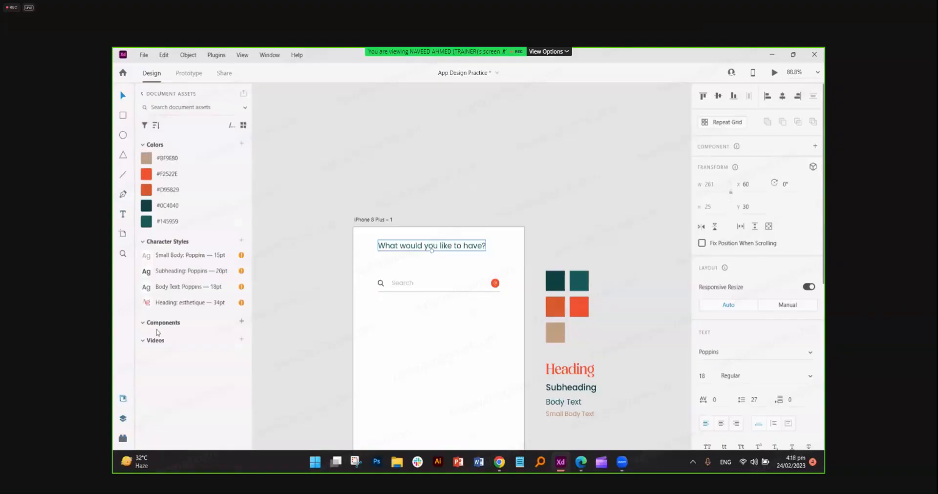
click(195, 301)
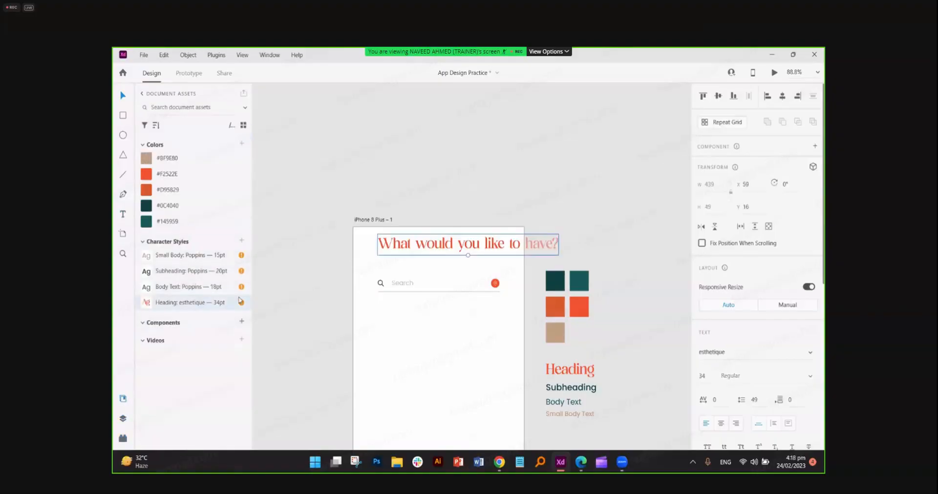
- Break the heading text onto two lines so that "like to have?" starts the second line
double_click(490, 244)
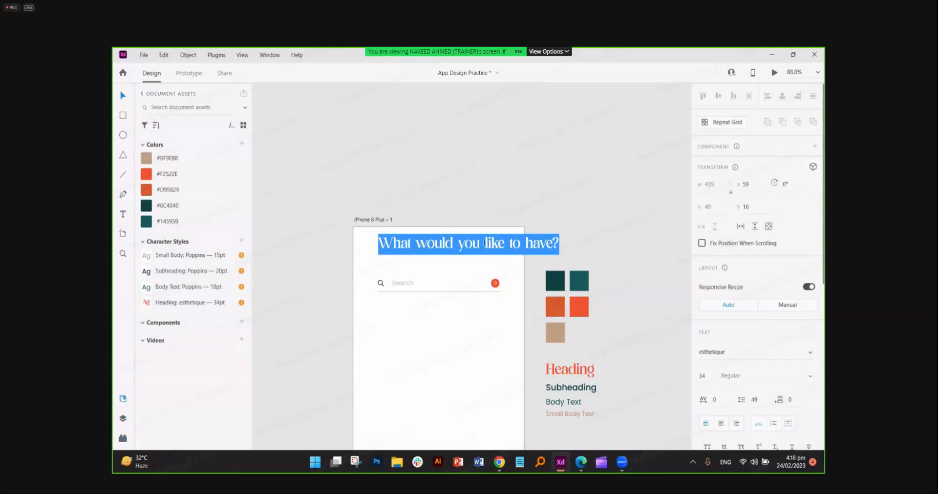
click(484, 242)
key(Return)
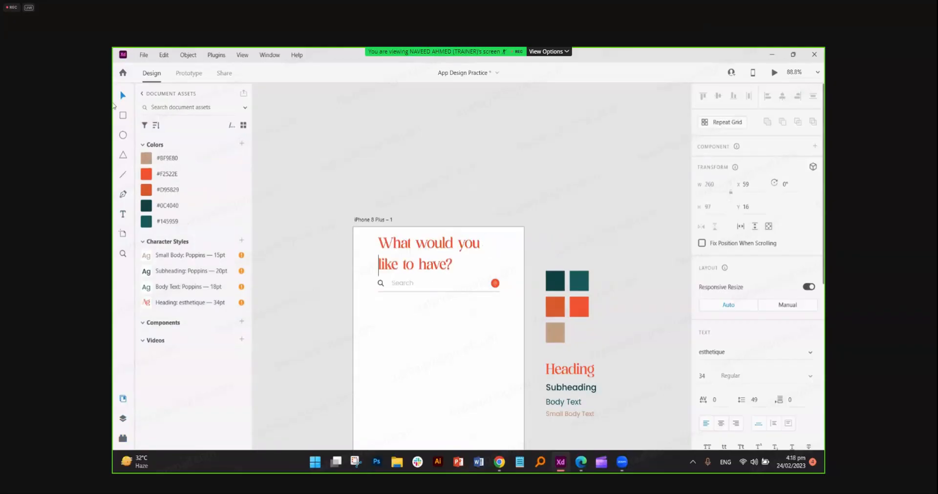
key(Escape)
- Move the whole search bar down to Y 151 and the two-line heading down to Y 33
drag(365, 305, 495, 306)
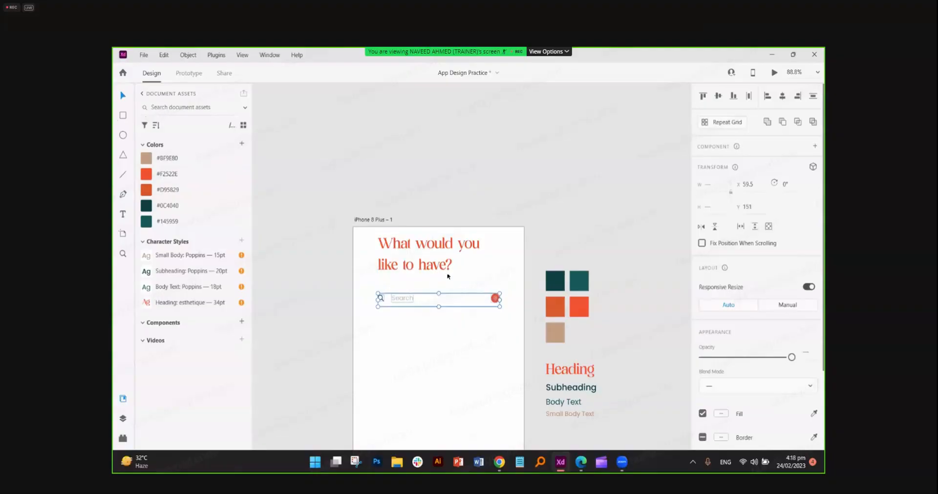
click(425, 249)
drag(425, 249, 426, 257)
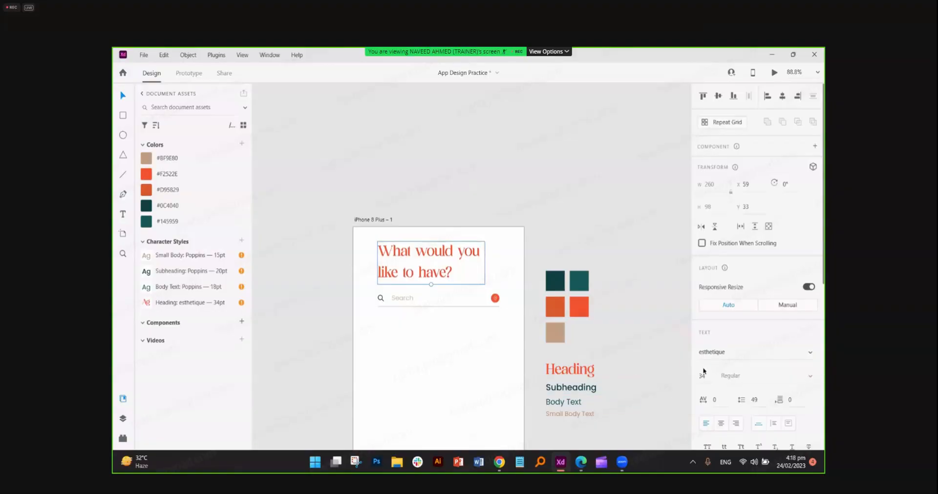
- Set the heading's line spacing to 37
scroll(775, 323, down, 1)
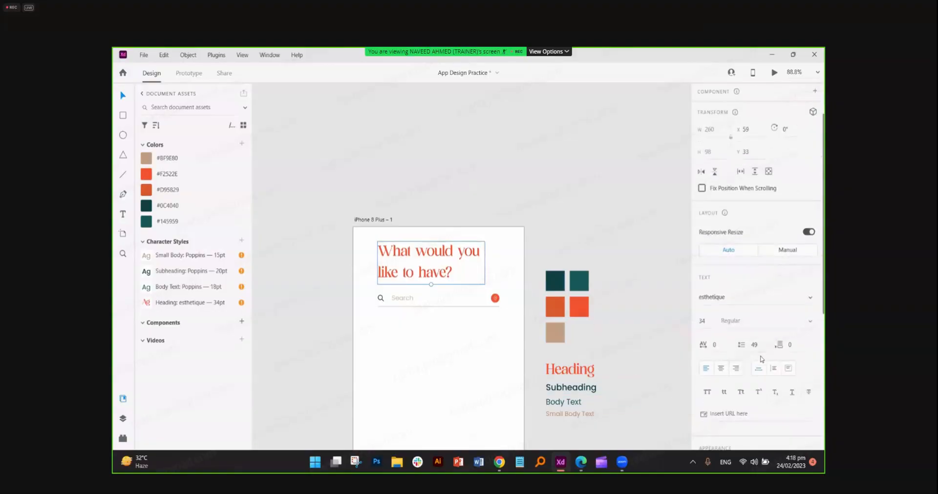
key(Down)
key(Down)
key(Down)
key(Down)
key(Down)
key(Down)
key(Down)
key(Down)
key(Down)
key(Down)
key(Down)
key(Down)
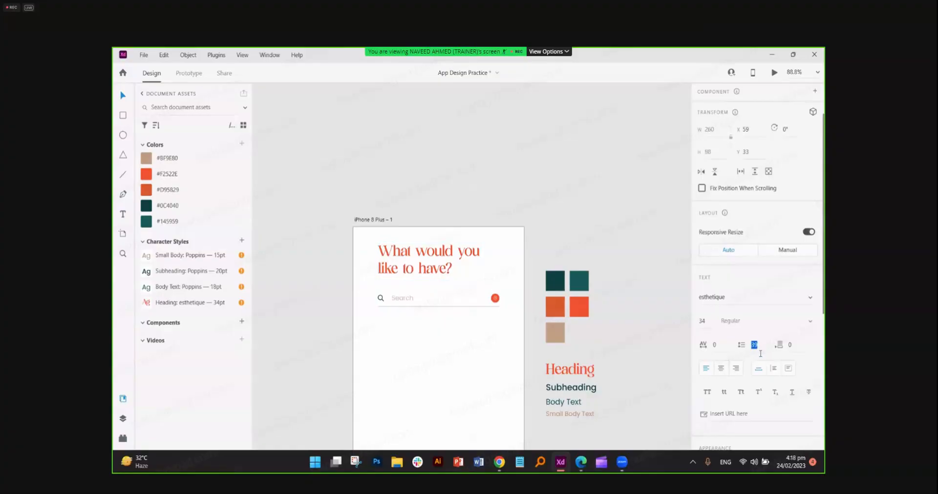
key(Return)
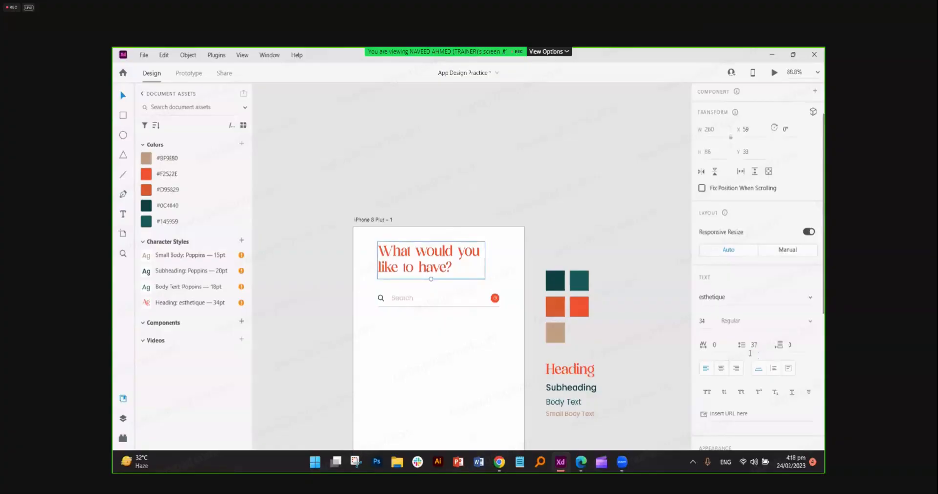
- Move the heading down to Y 43 and recolor its second line, "like to have?", with the #145959 teal sampled from the palette
drag(435, 270, 379, 275)
double_click(433, 274)
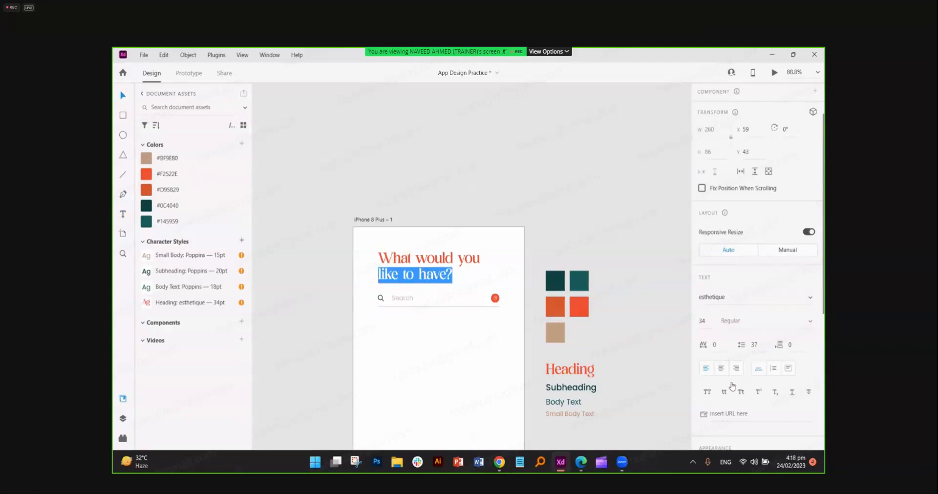
scroll(732, 386, down, 3)
click(814, 421)
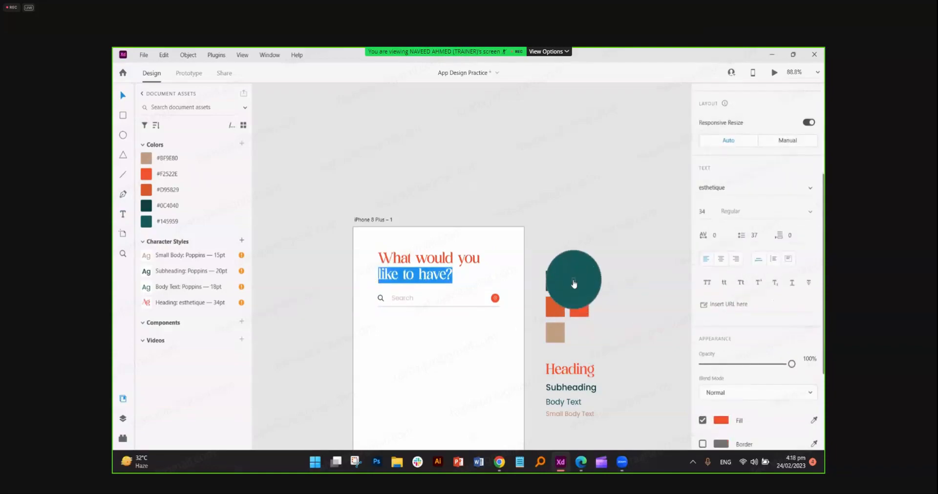
click(574, 282)
click(521, 185)
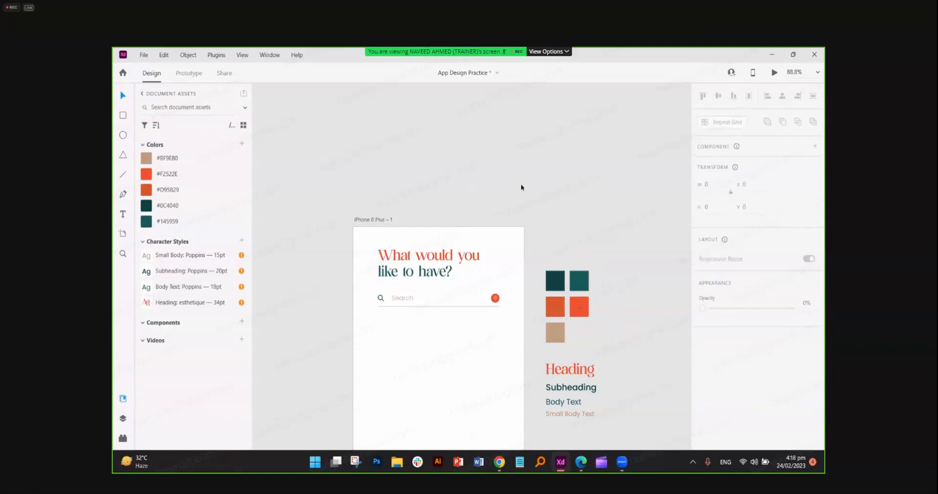
- Shift the Search placeholder text slightly closer to the magnifier icon
scroll(521, 187, down, 2)
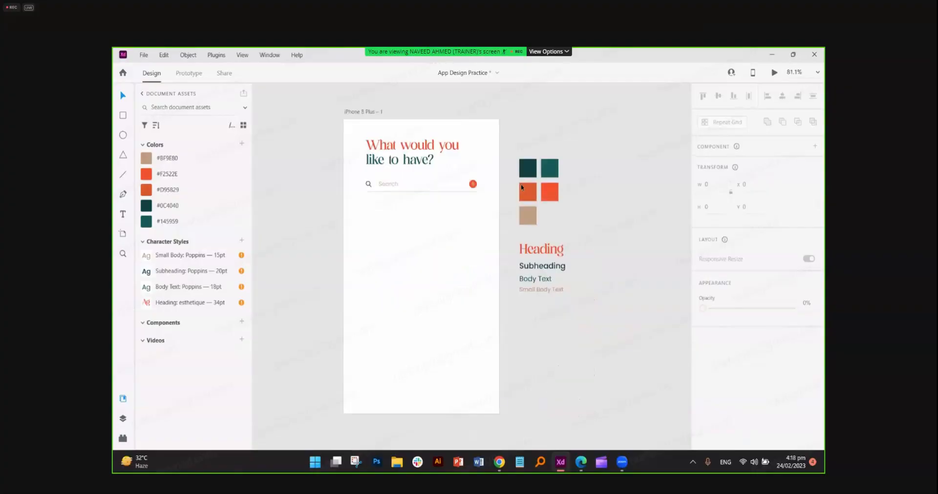
click(411, 157)
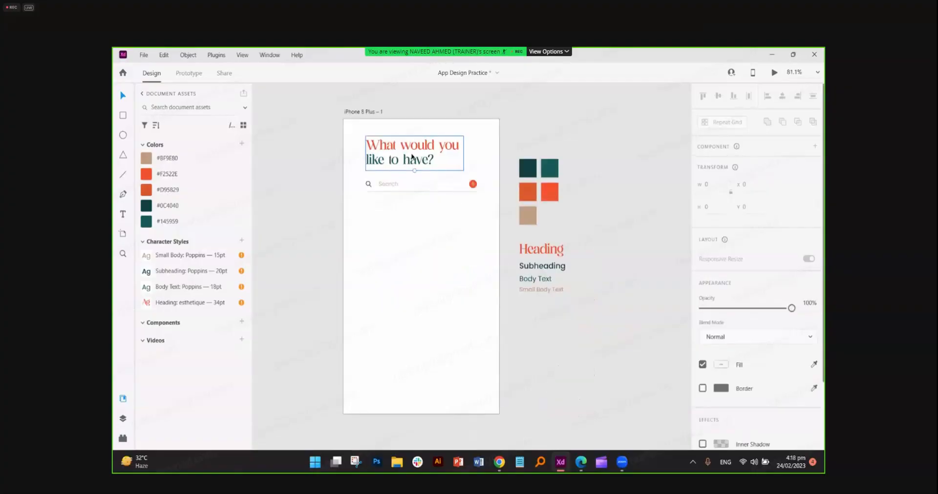
scroll(412, 157, up, 5)
scroll(412, 158, down, 4)
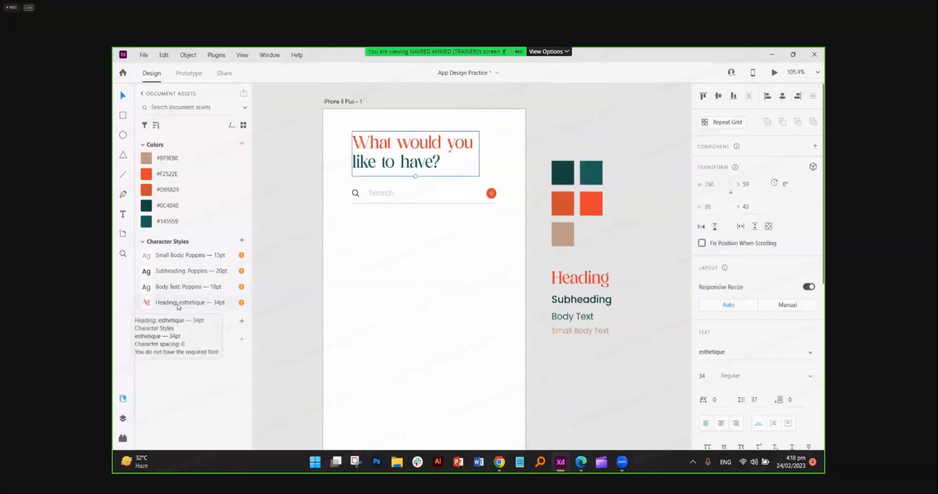
click(461, 273)
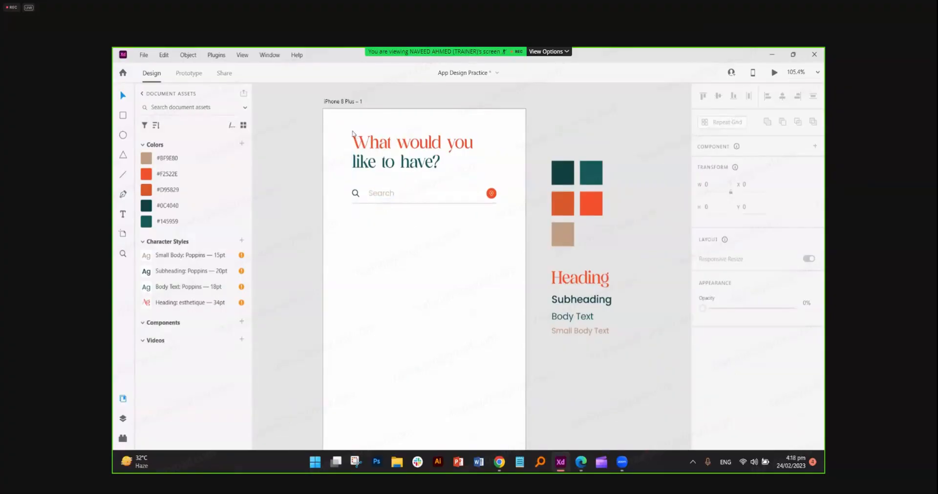
click(385, 200)
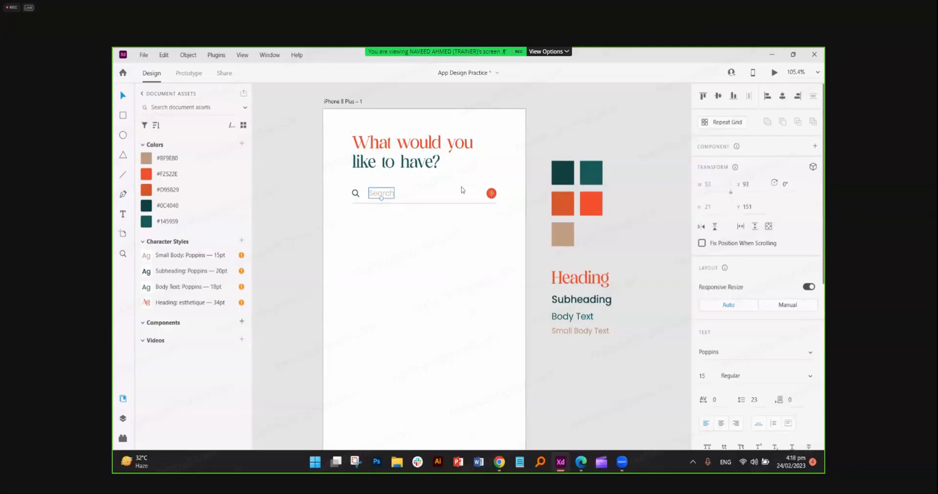
click(363, 198)
click(388, 197)
click(403, 228)
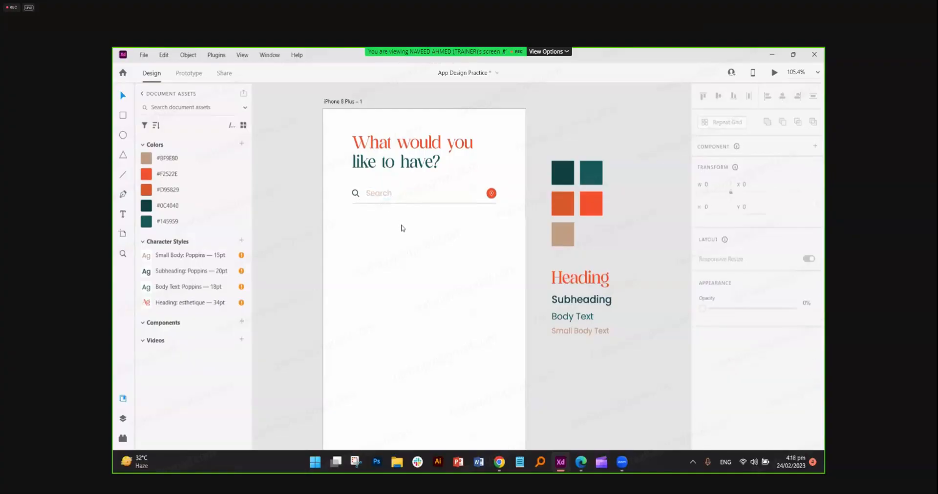
- Duplicate the circular location icon and place the copy below the search bar, aligned with its start at X 59, about Y 193
scroll(403, 228, down, 1)
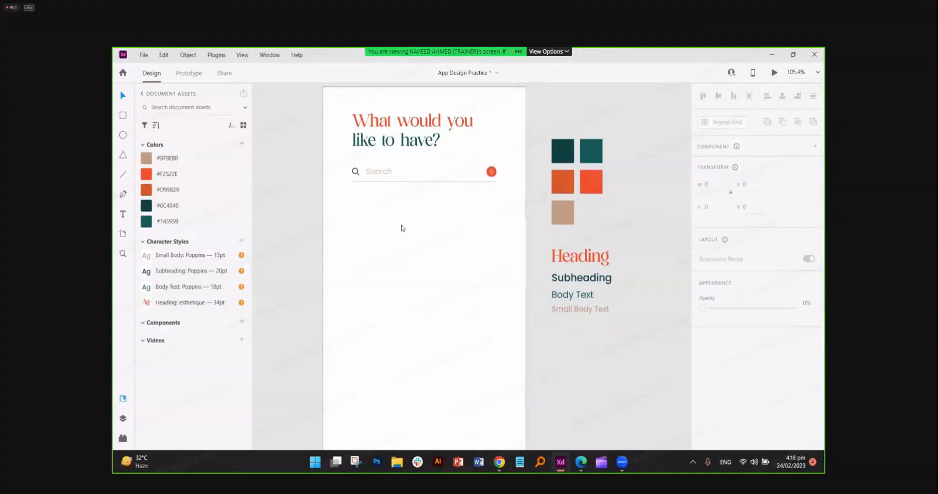
scroll(402, 228, down, 1)
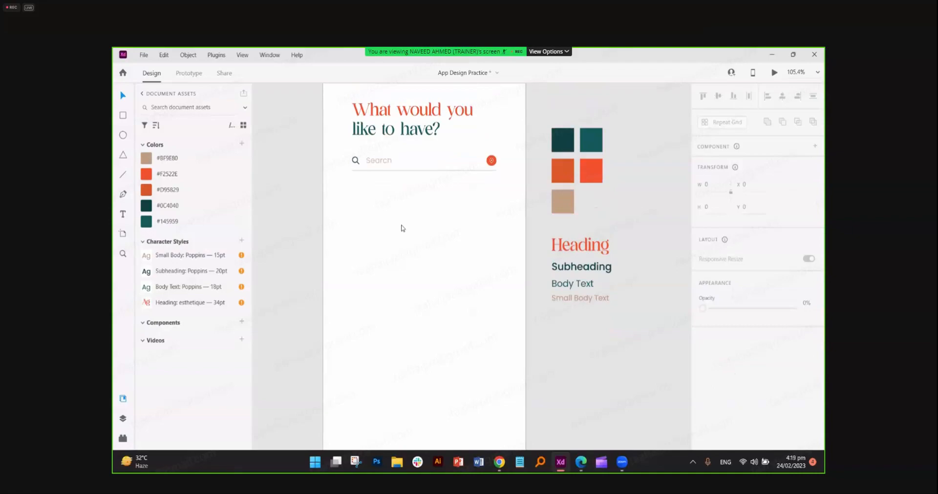
scroll(403, 228, up, 1)
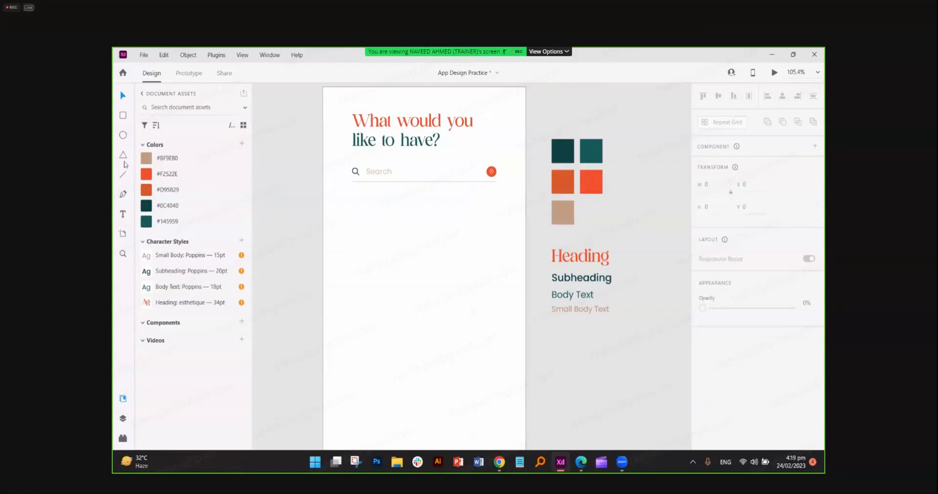
click(493, 173)
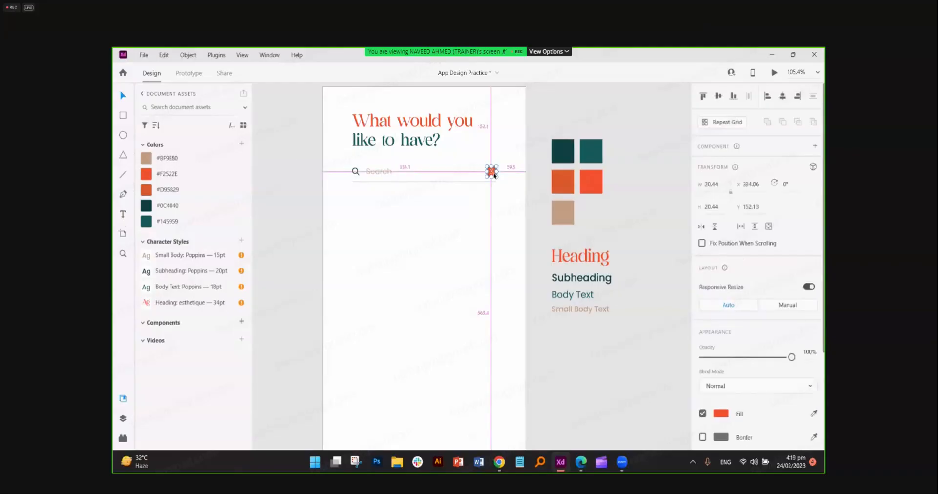
scroll(493, 171, up, 3)
mouse_move(497, 165)
mouse_down()
mouse_move(480, 178)
mouse_move(490, 235)
mouse_up()
key(ctrl+r)
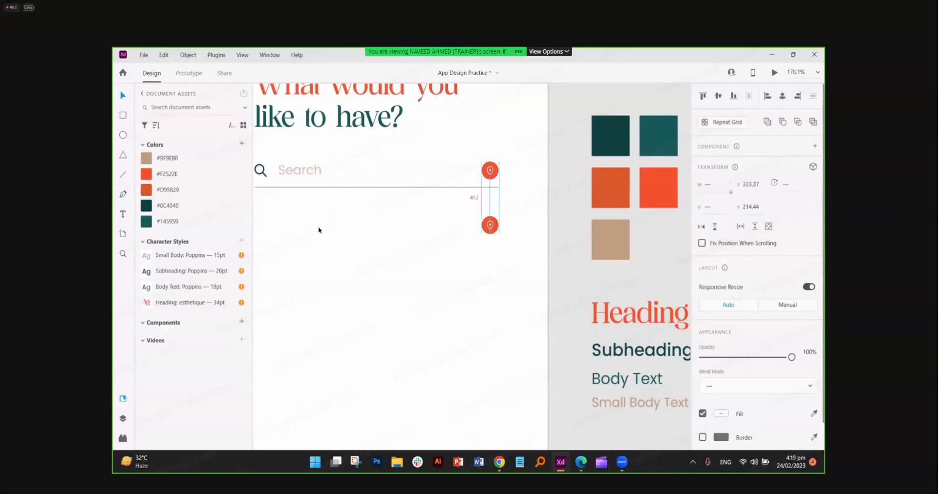
scroll(464, 217, left, 5)
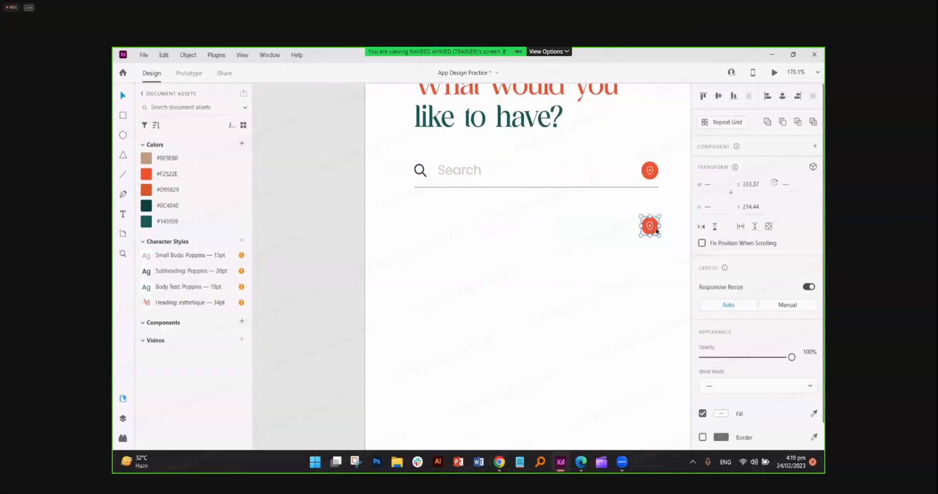
drag(657, 232, 427, 209)
click(480, 211)
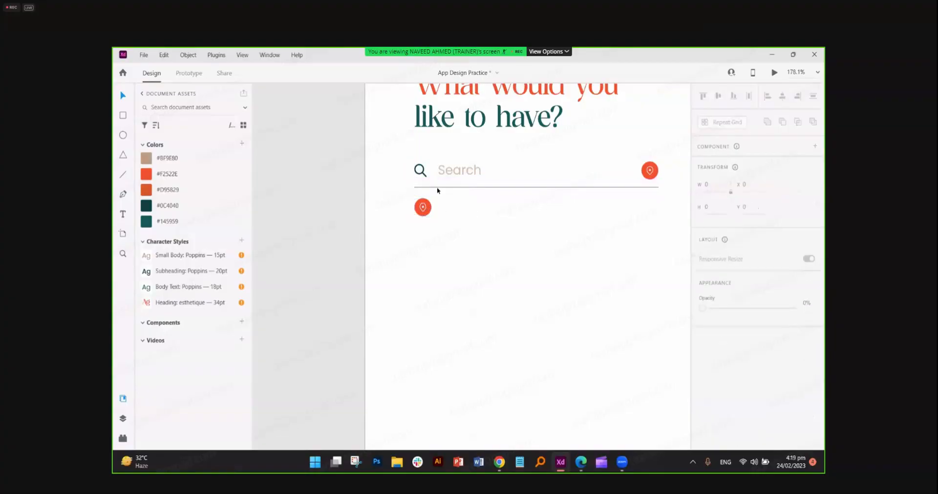
- Delete the location pin from the copied icon, leaving only the orange circle
click(425, 211)
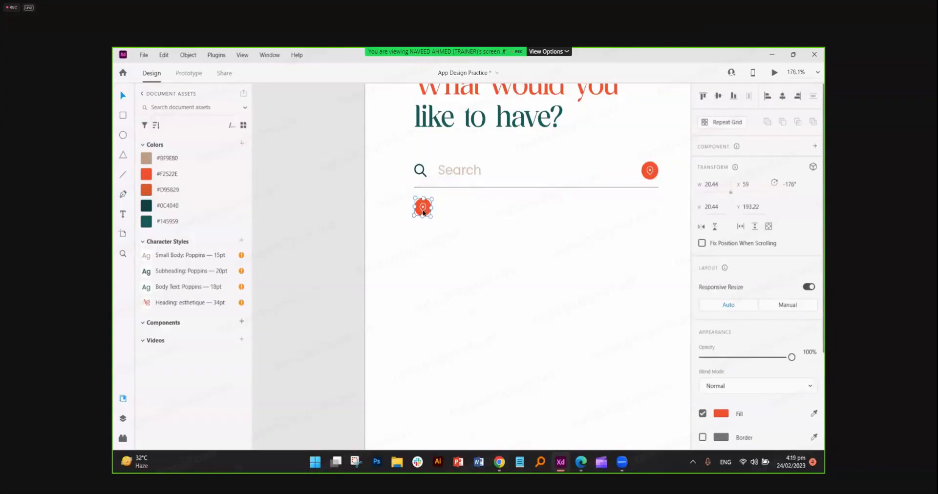
click(447, 237)
click(424, 209)
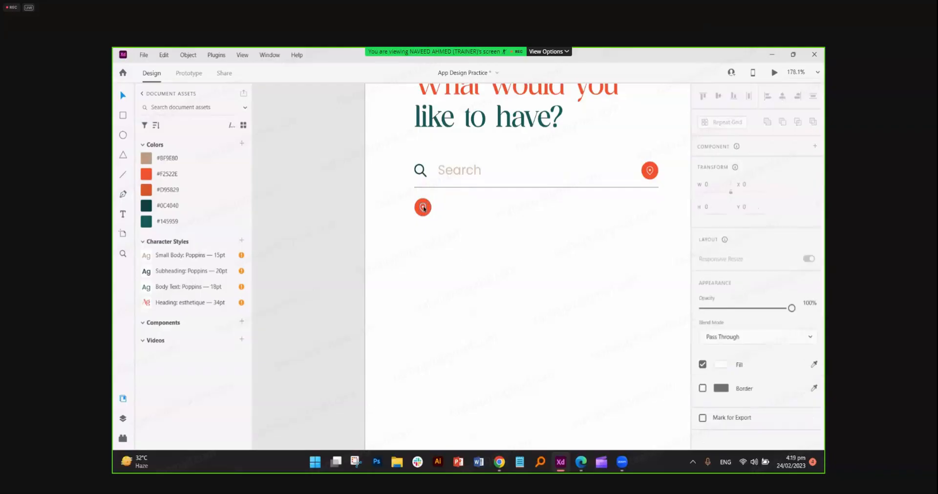
key(Escape)
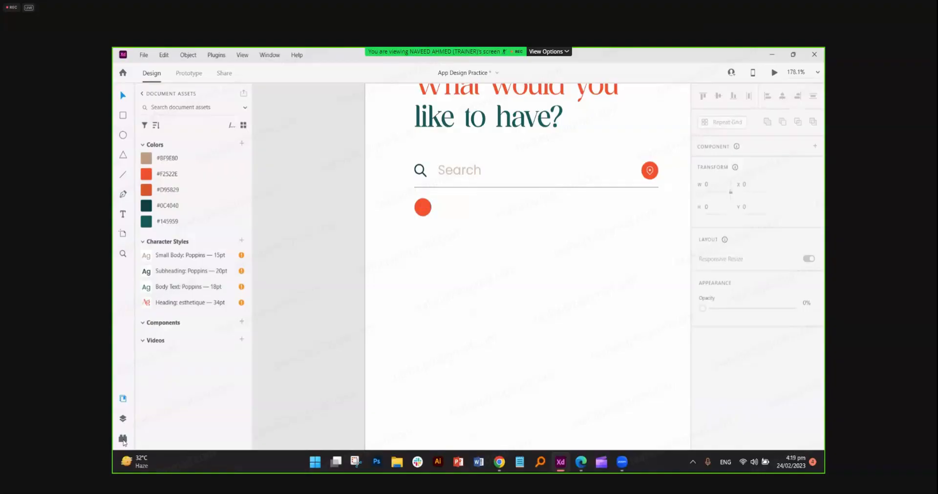
- Search the Open Icon plugin for "filter"
click(122, 438)
click(142, 146)
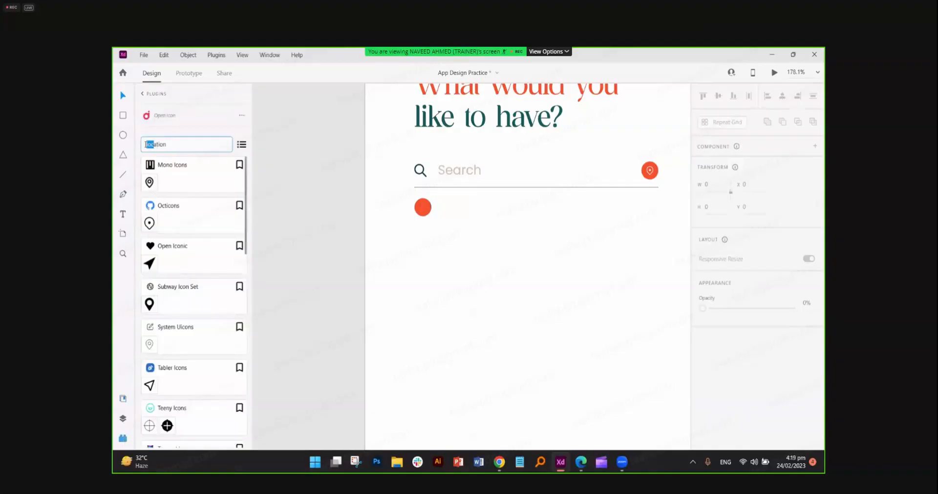
key(ctrl+a)
text(filte)
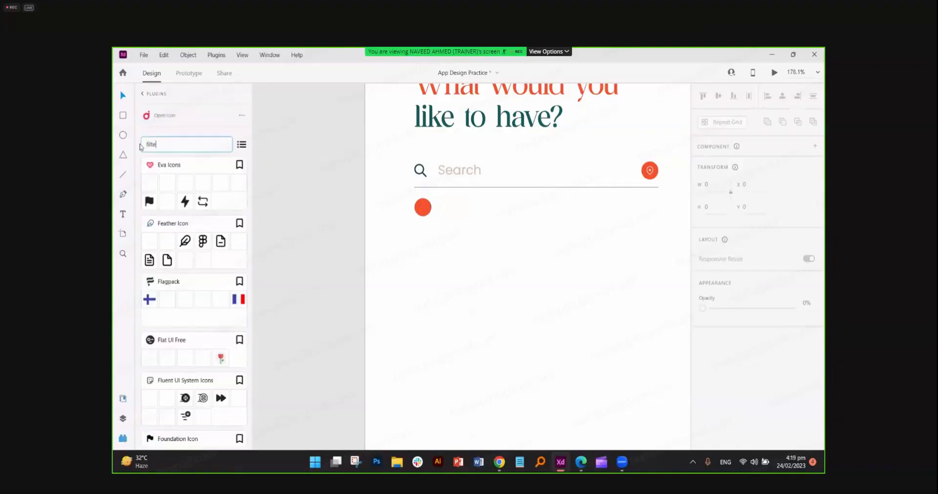
text(r)
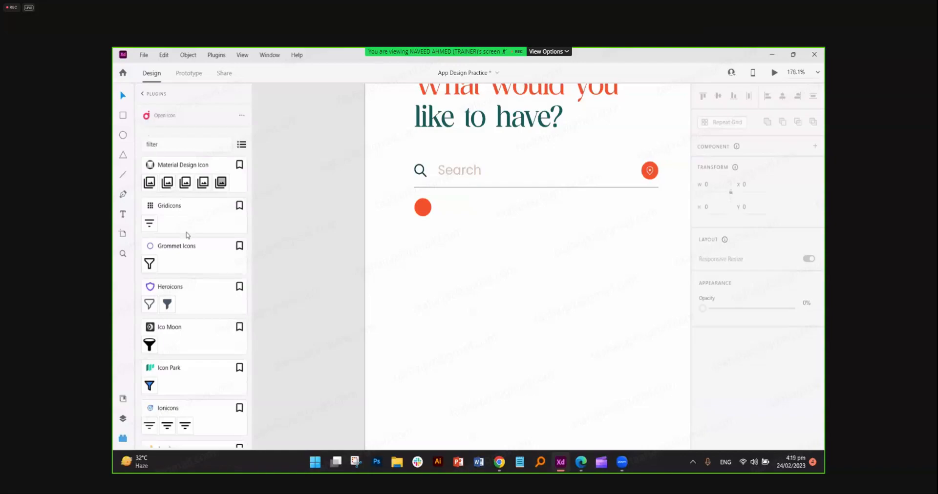
- Place the horizontal sliders icon from the System Uicons set on the artboard below the orange circle, at about X 65, Y 255
scroll(186, 235, down, 3)
scroll(186, 235, down, 5)
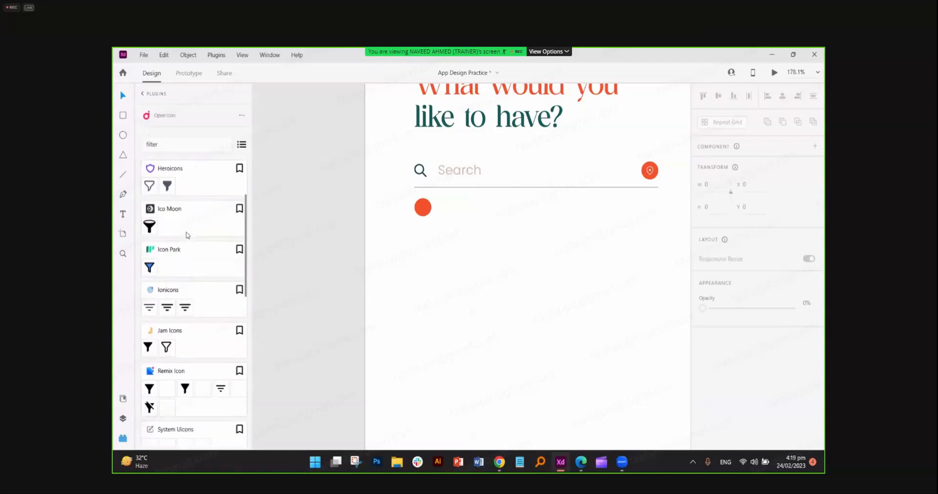
scroll(186, 236, down, 5)
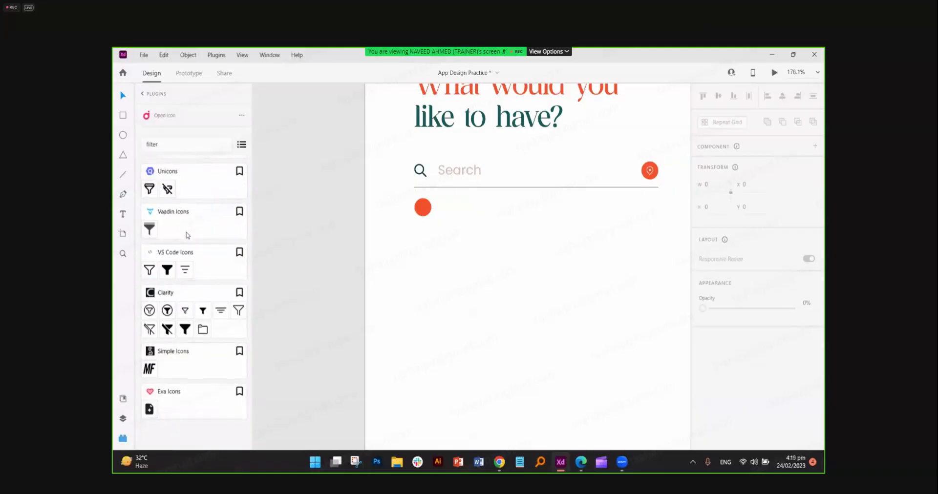
scroll(248, 236, up, 15)
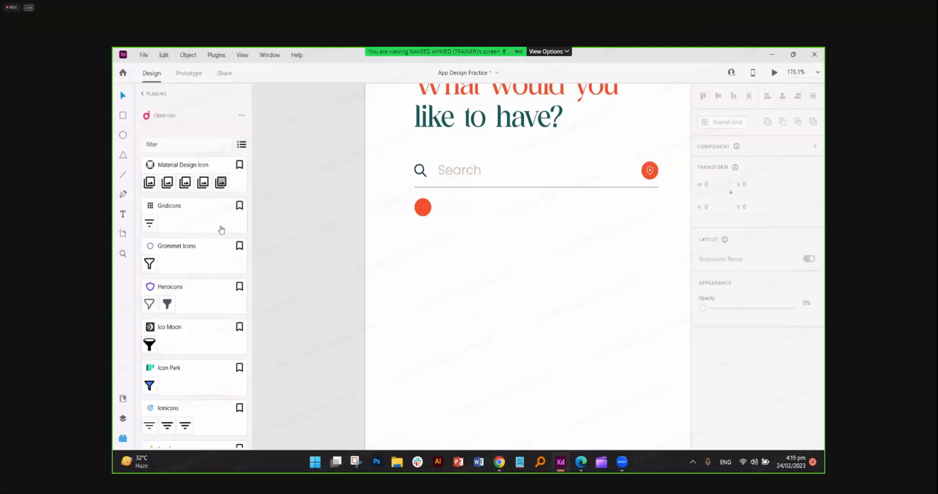
scroll(222, 229, down, 3)
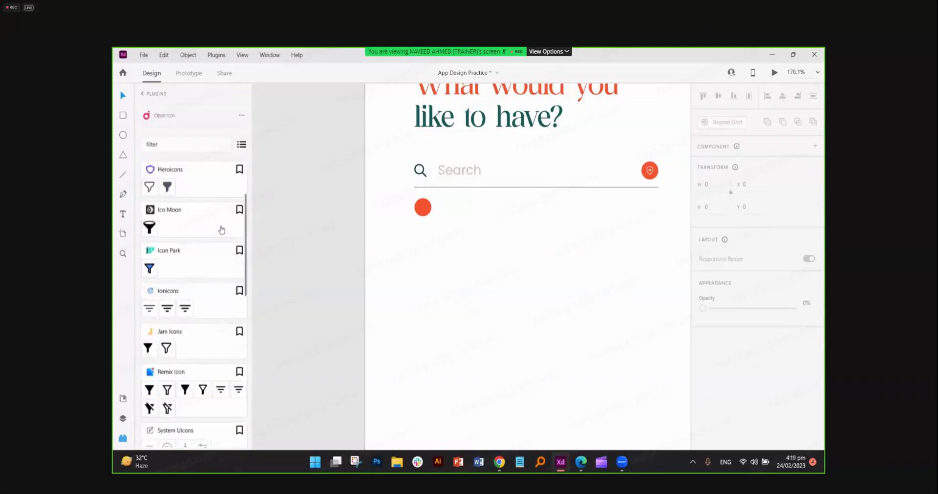
scroll(221, 230, down, 3)
scroll(222, 230, down, 1)
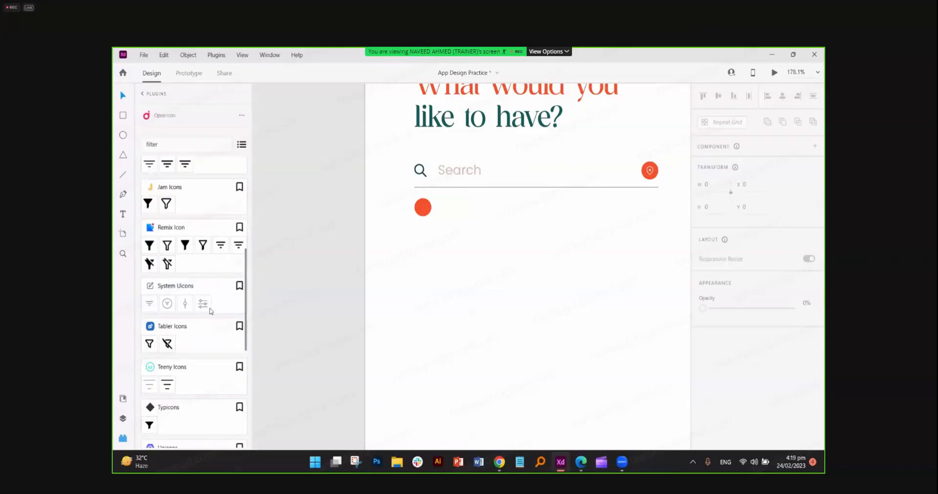
drag(203, 304, 440, 274)
- Ungroup the horizontal sliders icon below the orange circle into separate shapes
scroll(440, 274, up, 4)
right_click(435, 280)
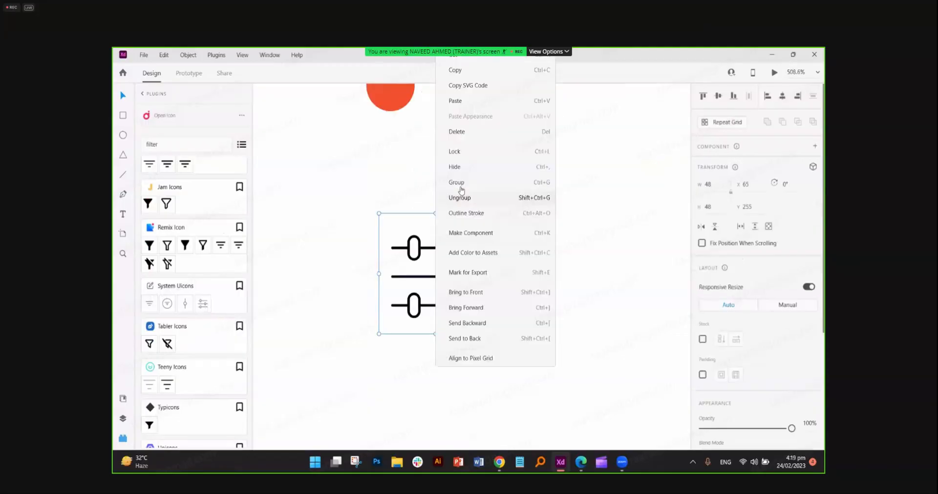
click(425, 249)
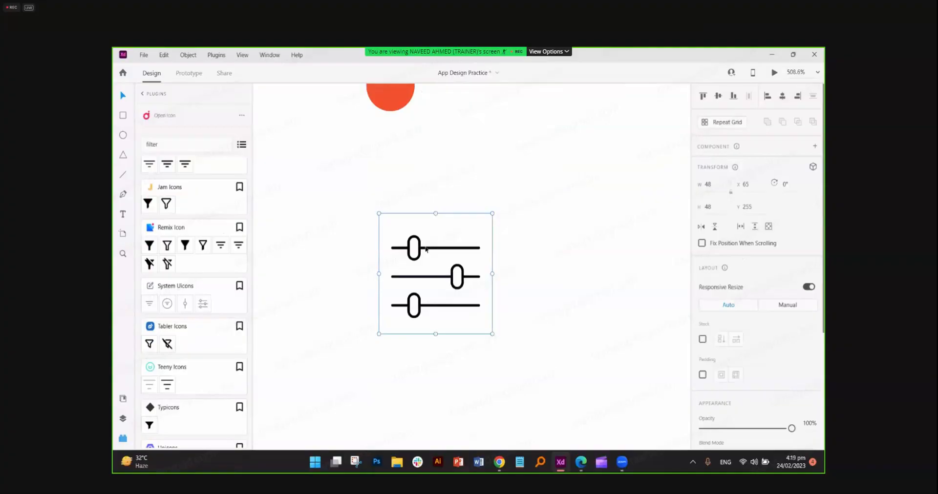
drag(395, 237, 484, 323)
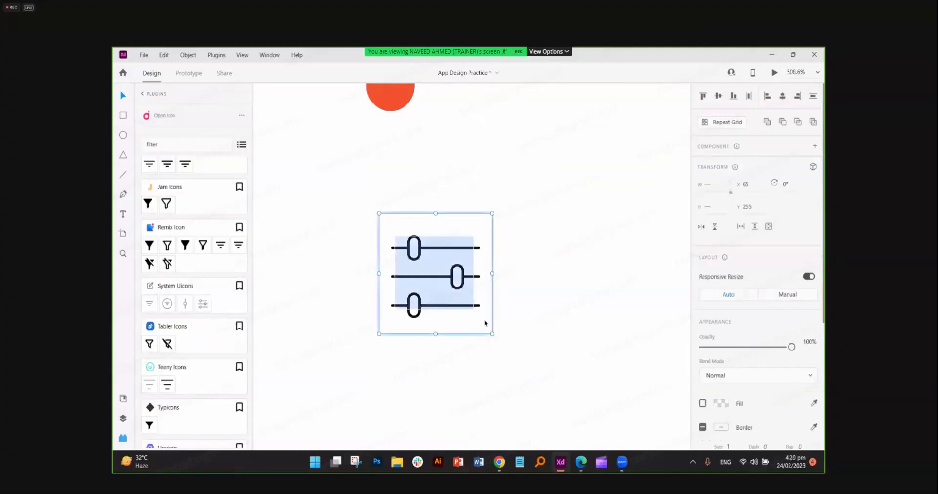
key(Delete)
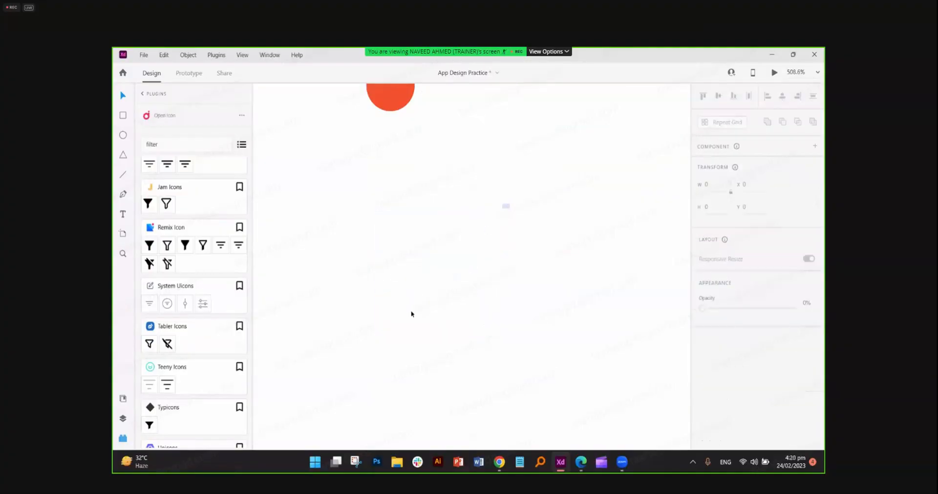
key(ctrl+z)
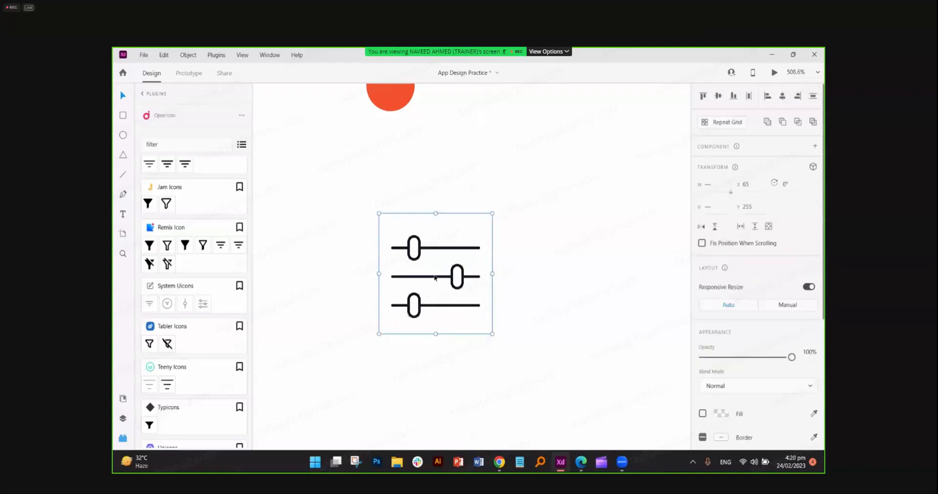
right_click(435, 278)
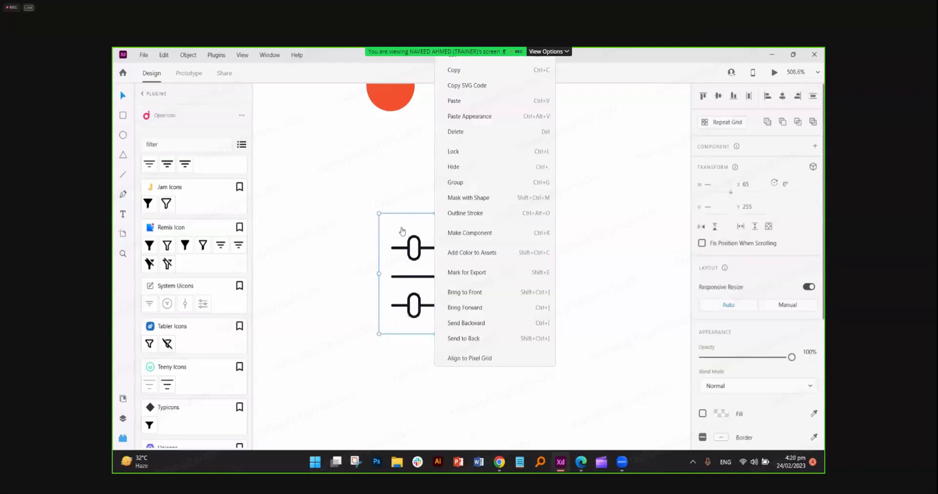
click(394, 212)
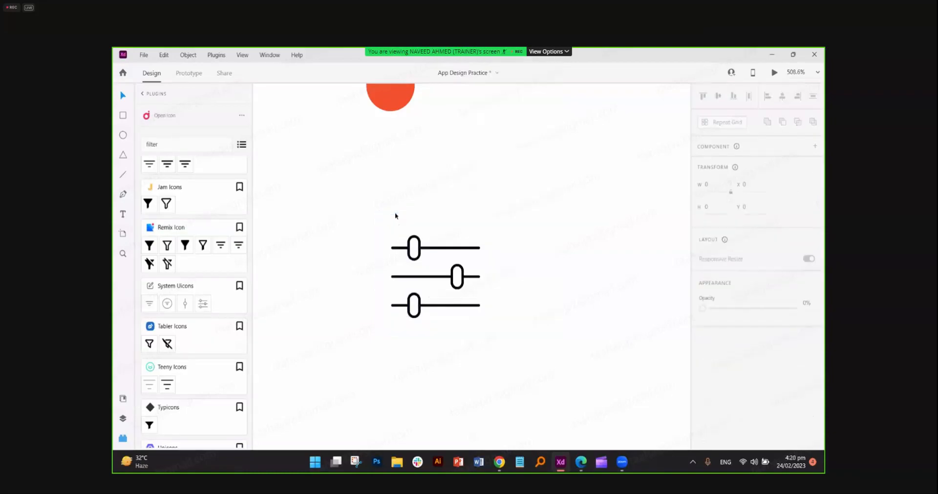
- Separate the sliders icon's lines and knobs from its empty 48 × 48 frame
click(419, 247)
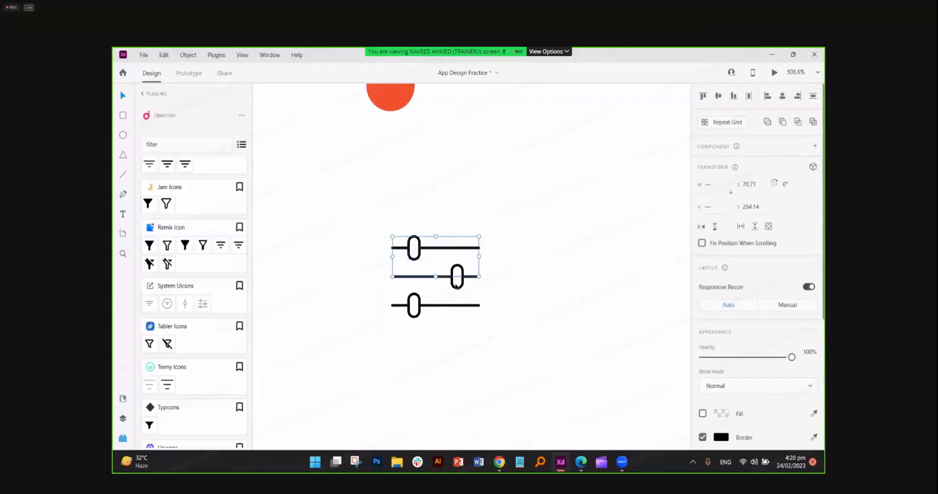
shift+click(468, 277)
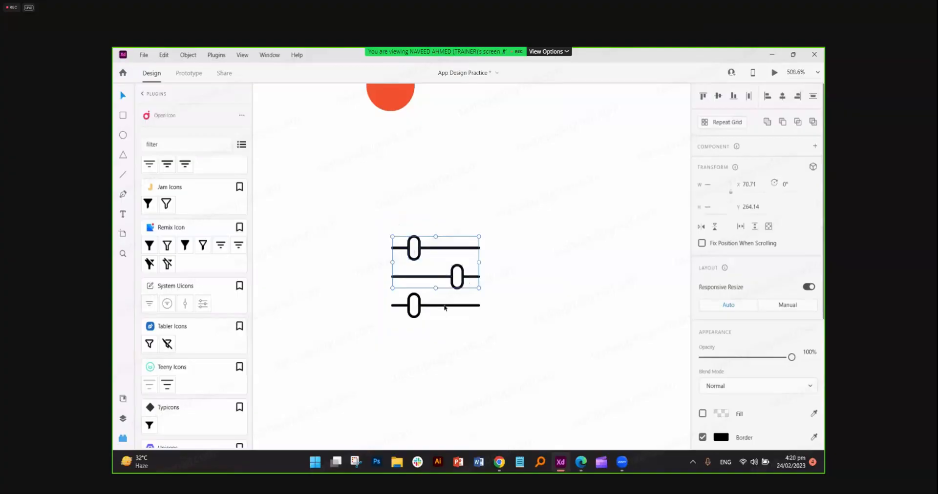
shift+click(407, 306)
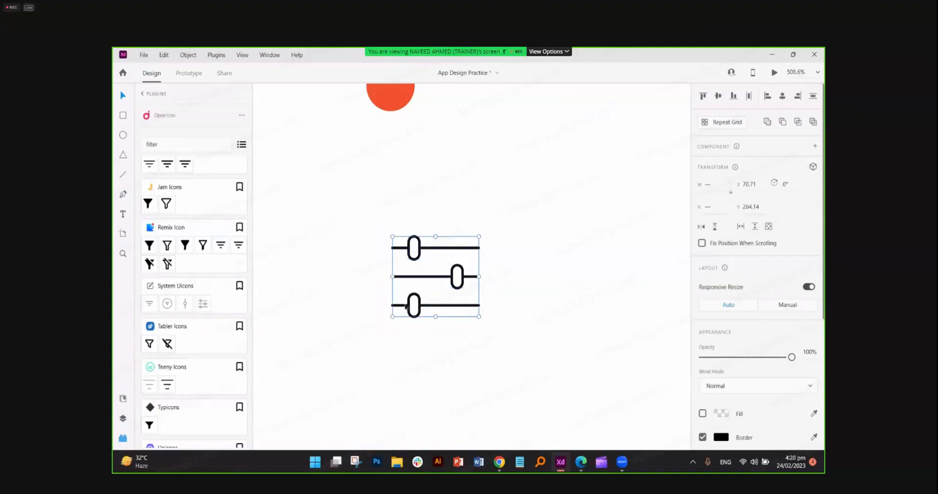
key(Delete)
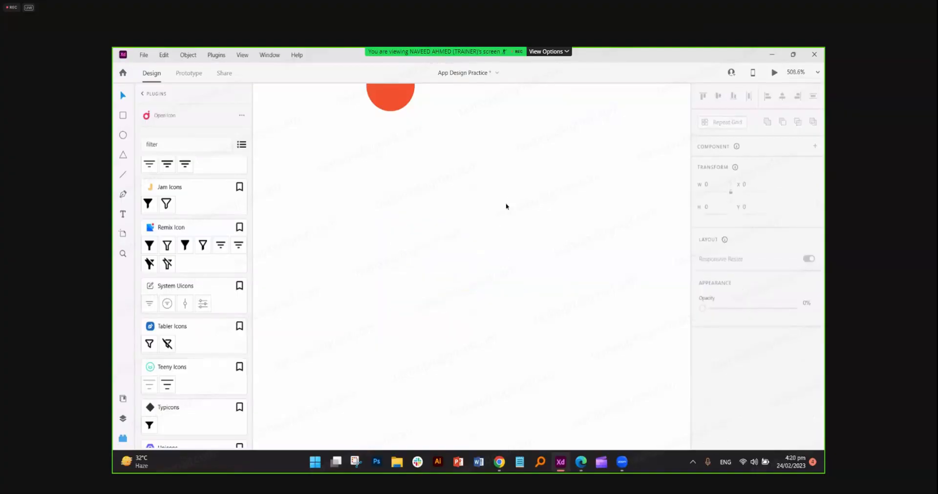
key(ctrl+z)
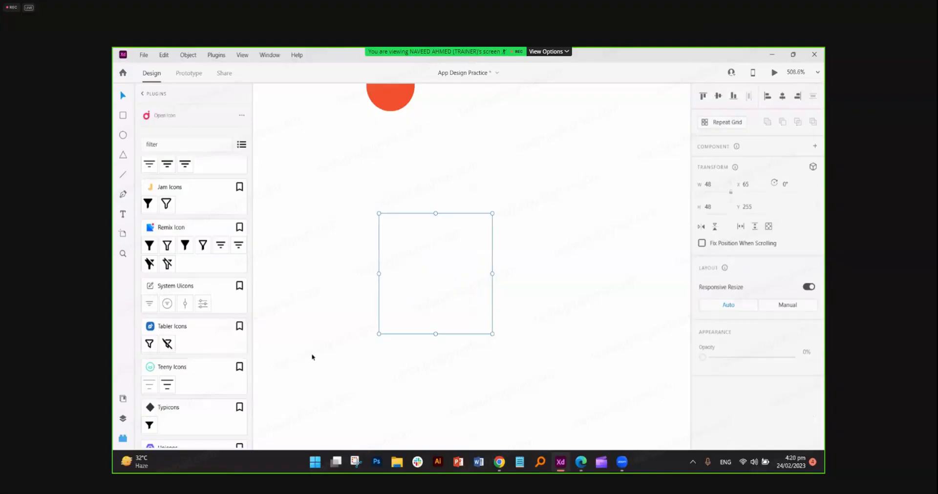
- Set the border of all slider lines and knobs to size 2 and colour white (#FFFFFF)
scroll(716, 406, down, 3)
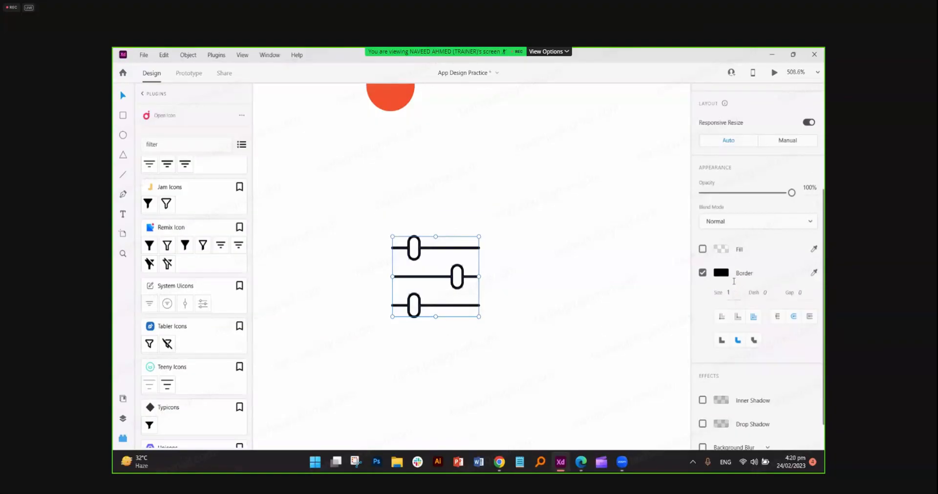
click(735, 293)
text(2)
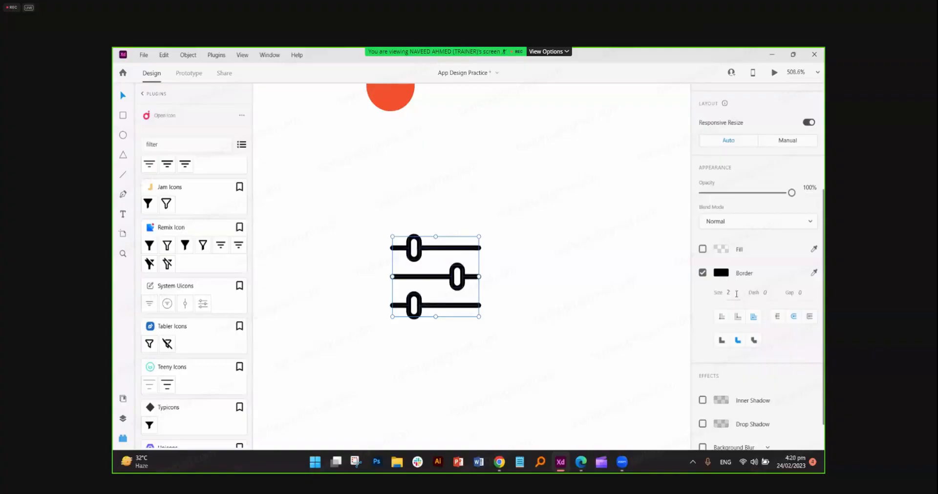
click(720, 274)
click(582, 206)
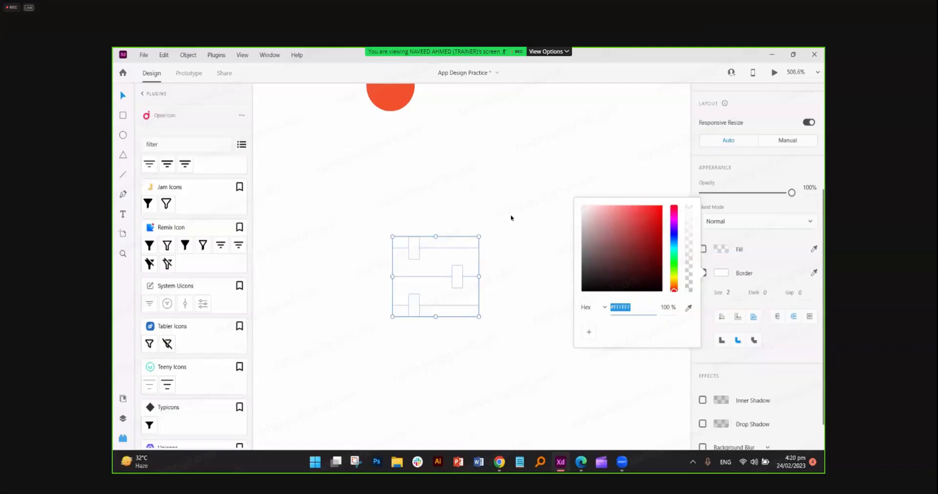
- Group the white slider shapes, scale them down to about 11.7 × 10.2 and centre them on the orange circle
click(287, 377)
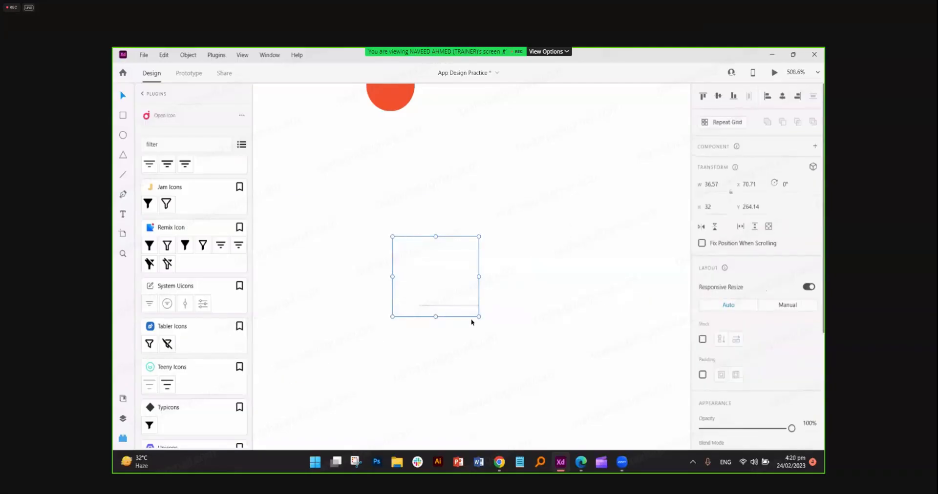
drag(479, 316, 461, 298)
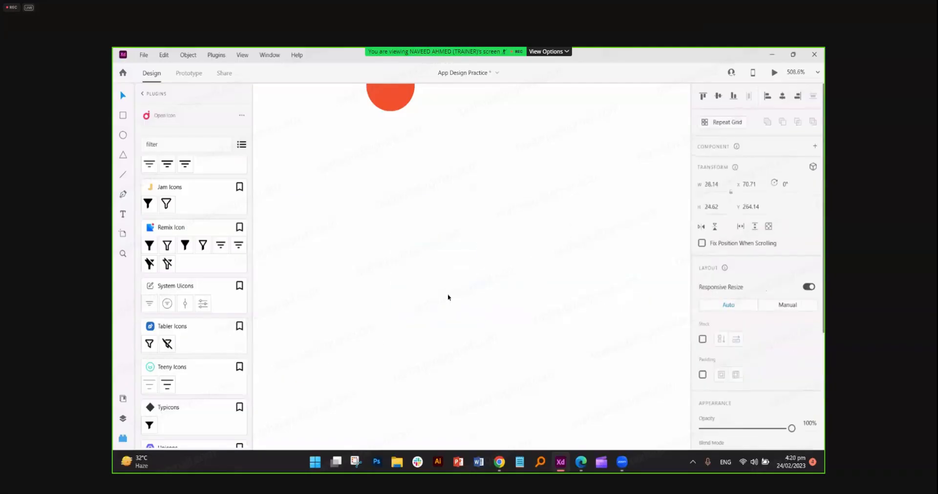
drag(430, 232, 384, 164)
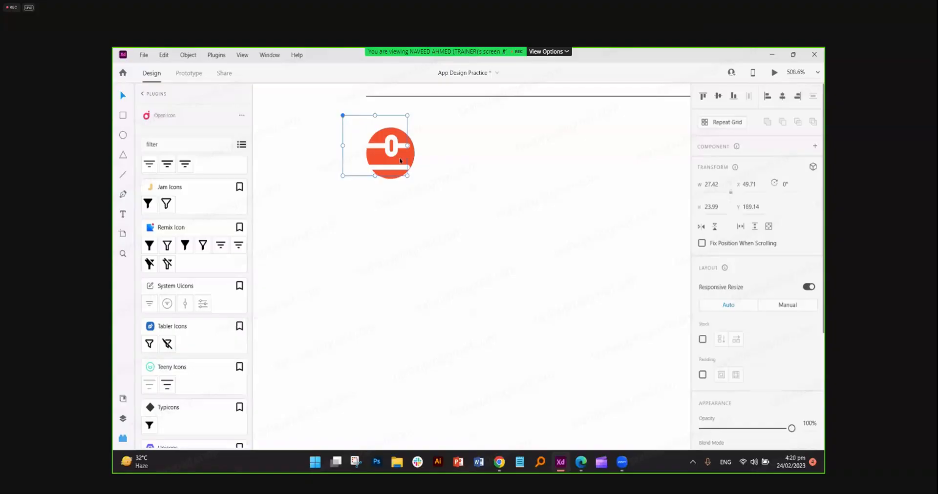
- Set the white sliders icon's border size to 1 and scale it down slightly about its centre inside the orange circle
scroll(786, 340, down, 4)
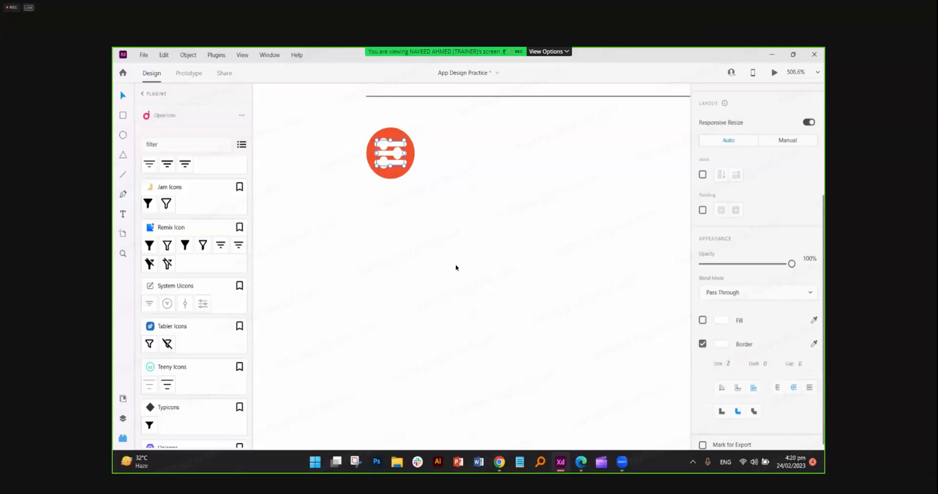
scroll(455, 264, down, 5)
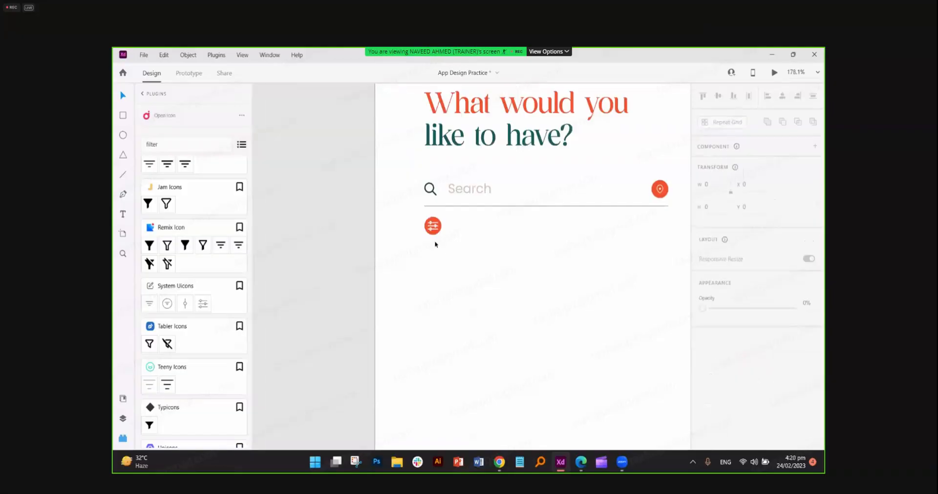
scroll(387, 235, right, 2)
scroll(383, 215, up, 5)
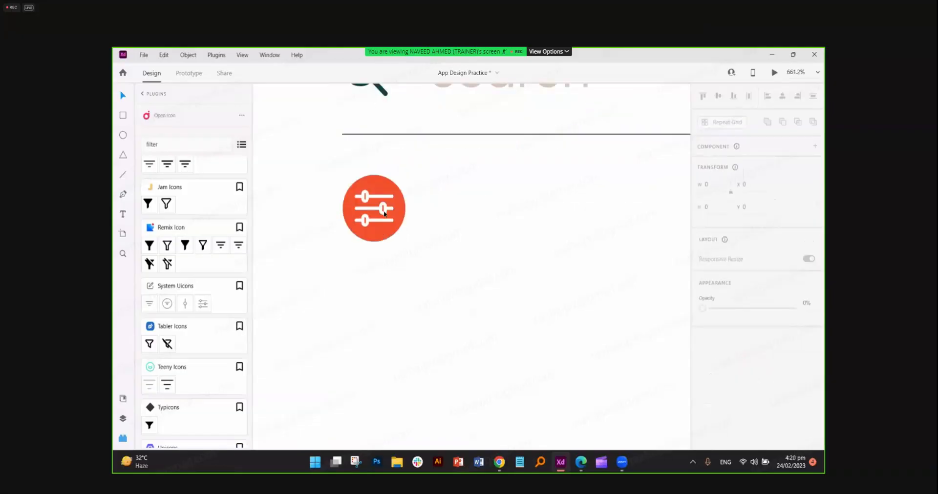
click(388, 216)
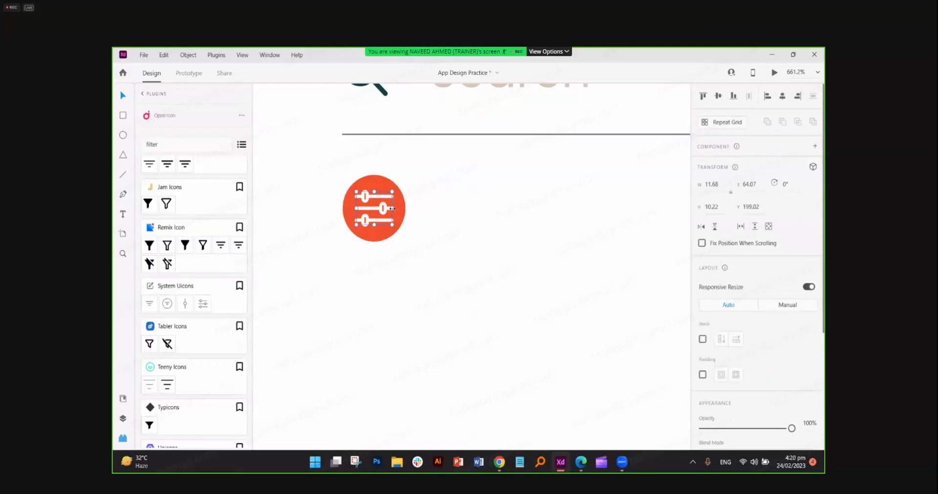
key(alt)
drag(391, 209, 393, 238)
- Make the border of the white sliders icon slightly thinner than 1
scroll(391, 218, up, 5)
scroll(657, 286, down, 2)
scroll(735, 342, down, 5)
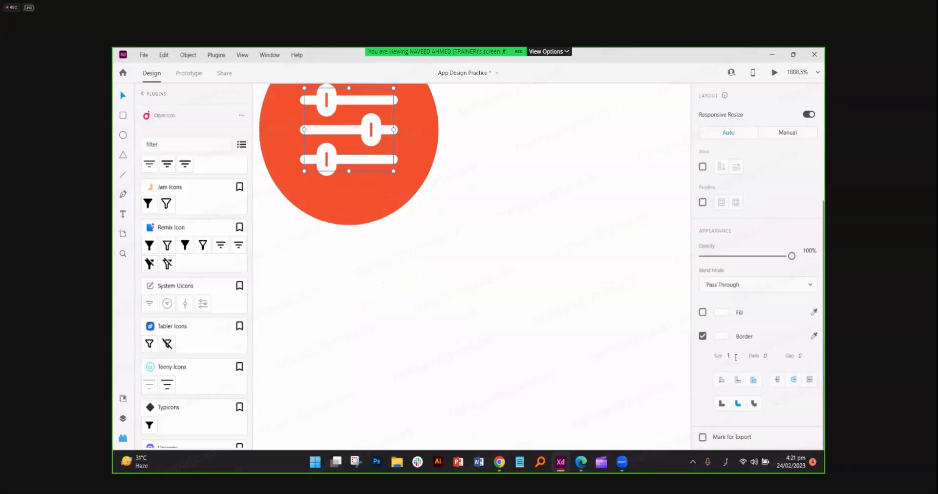
click(736, 357)
key(BackSpace)
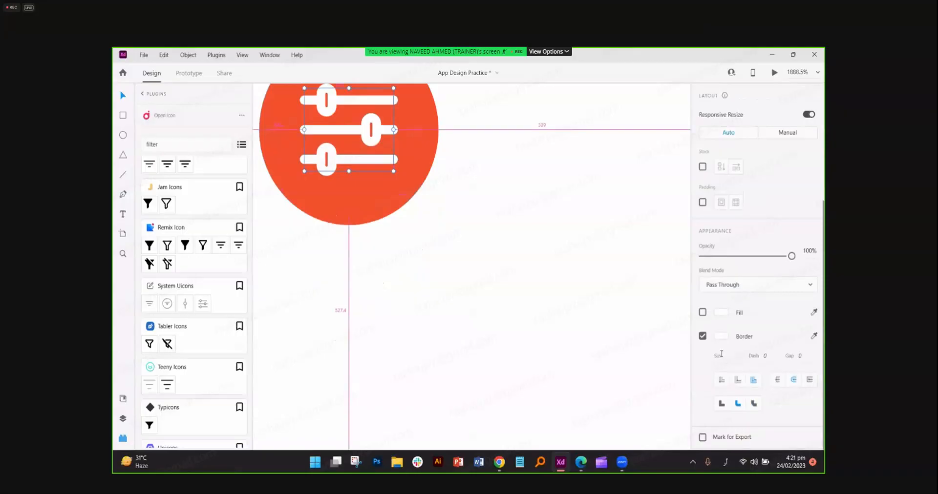
click(726, 356)
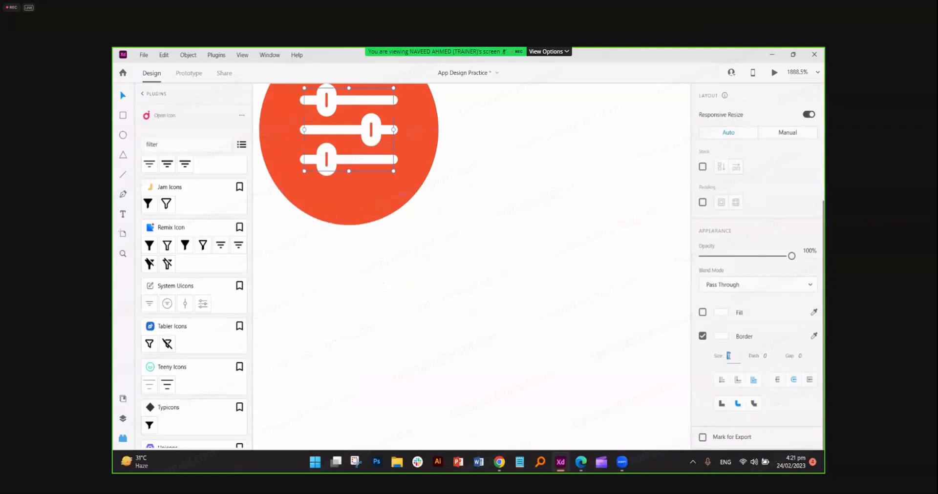
key(Return)
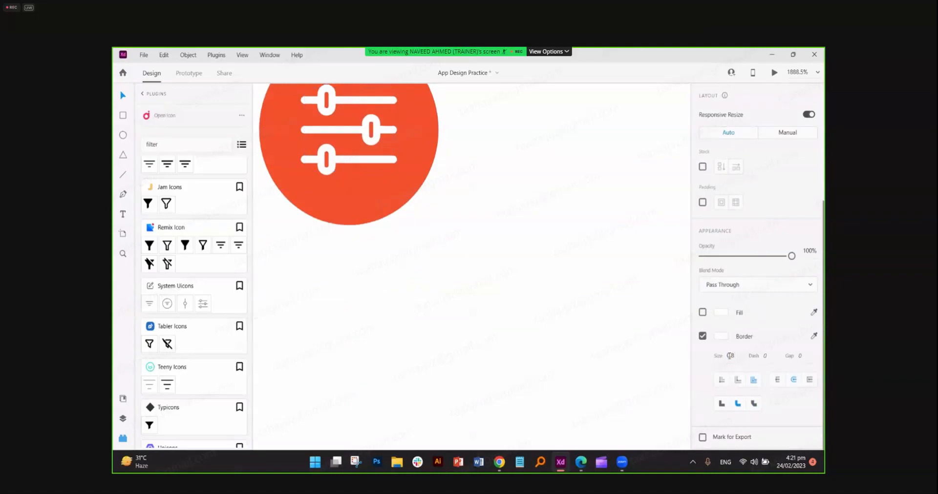
- Recolour the circle behind the sliders icon with the darkest teal sampled from the colour swatches beside the artboard
scroll(512, 268, down, 8)
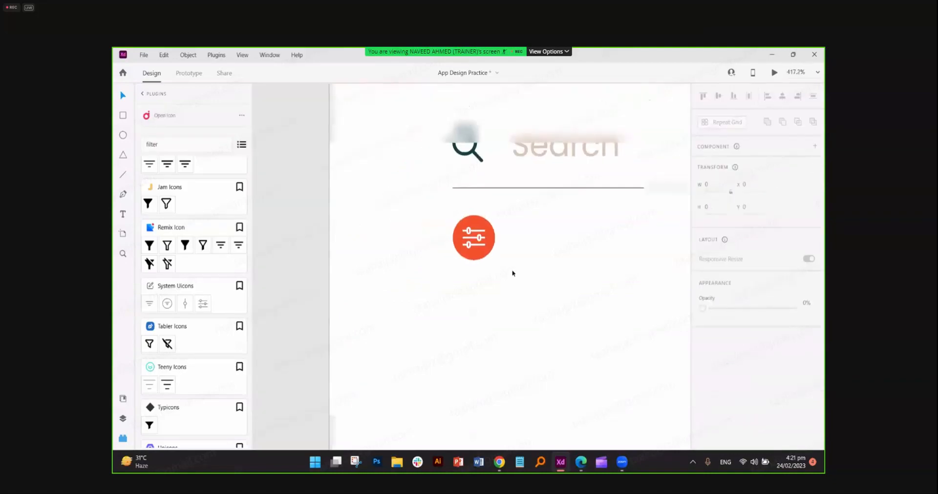
scroll(457, 301, down, 3)
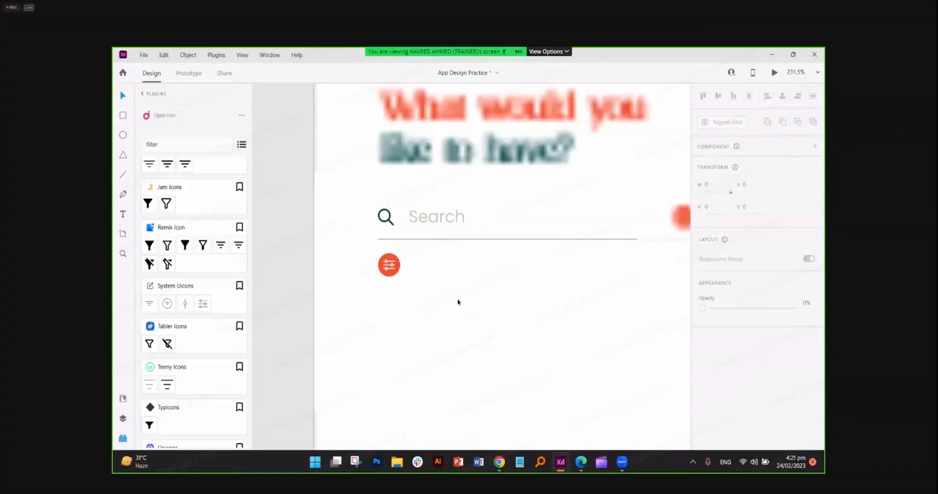
scroll(457, 302, up, 2)
scroll(458, 302, right, 3)
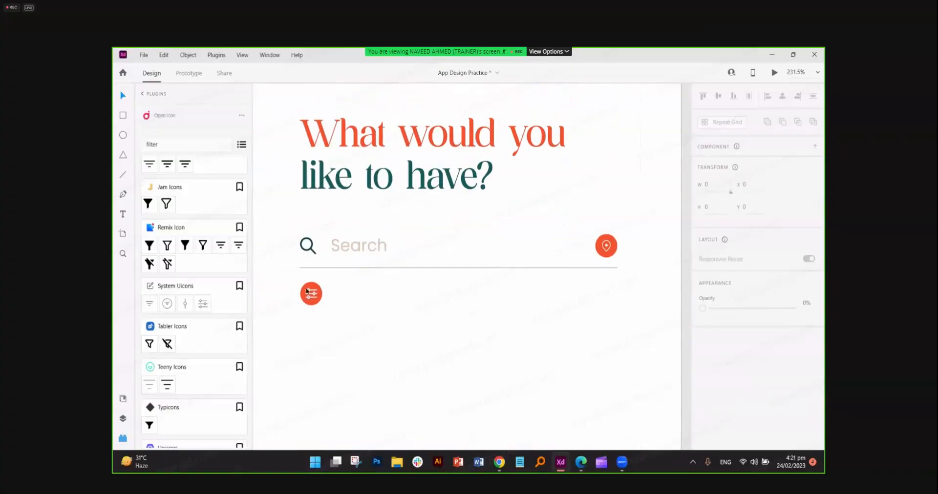
click(311, 290)
scroll(584, 303, down, 3)
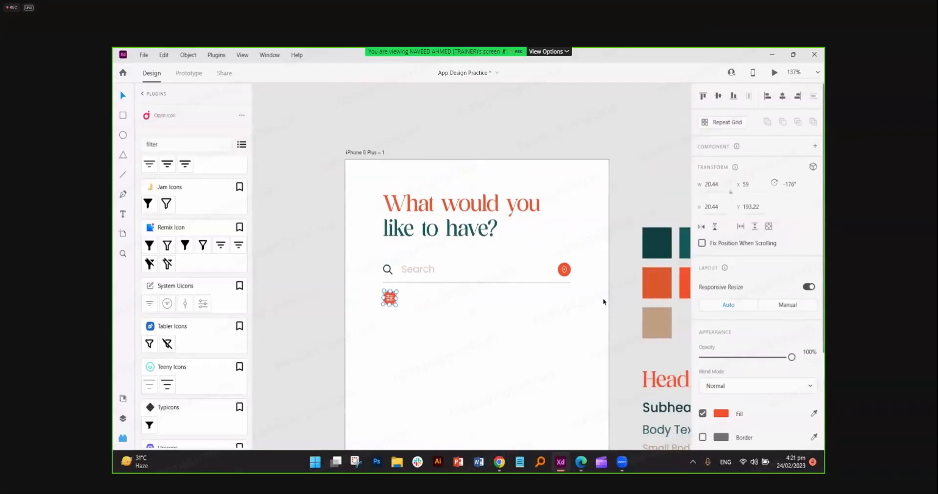
click(813, 414)
click(655, 242)
click(459, 302)
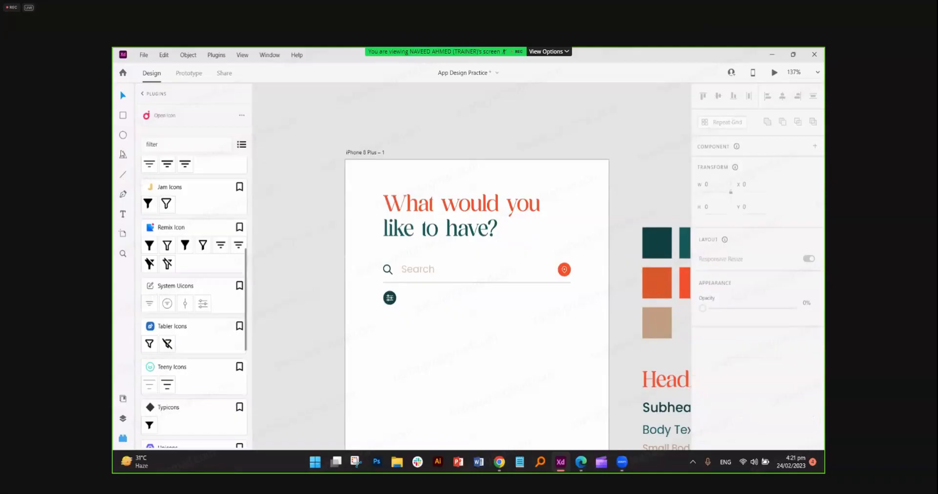
- Draw a 73 × 22 pill shape with corner radius 11 beside the filter icon, at X 104, Y 193
click(124, 116)
scroll(403, 317, up, 5)
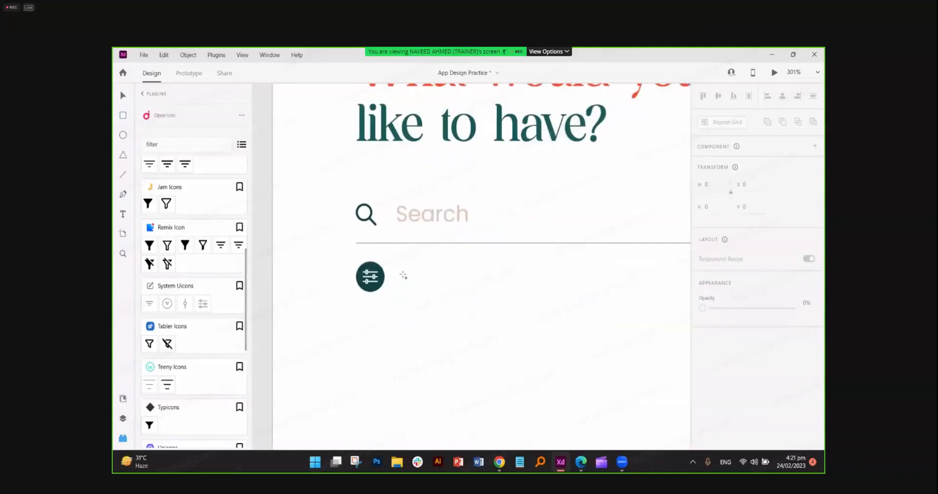
mouse_move(402, 271)
mouse_down()
mouse_move(511, 290)
mouse_move(486, 272)
mouse_up()
click(124, 97)
drag(407, 277, 465, 292)
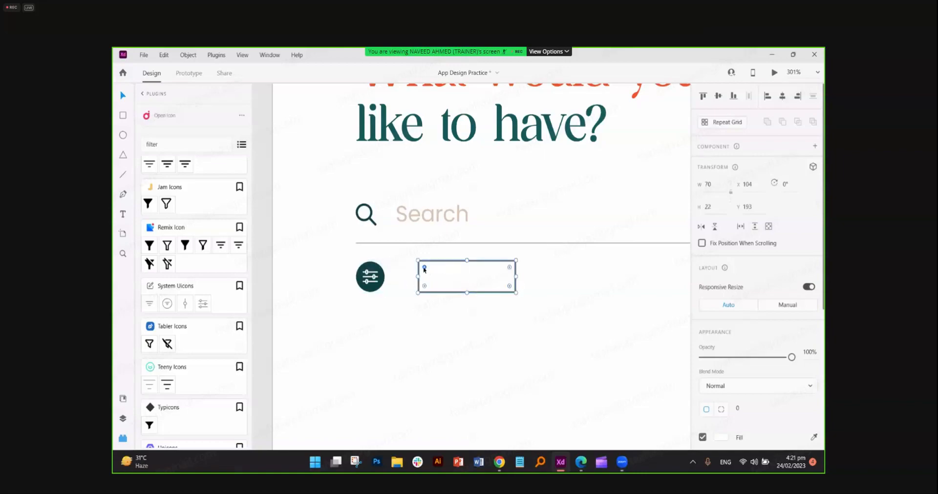
drag(424, 266, 438, 278)
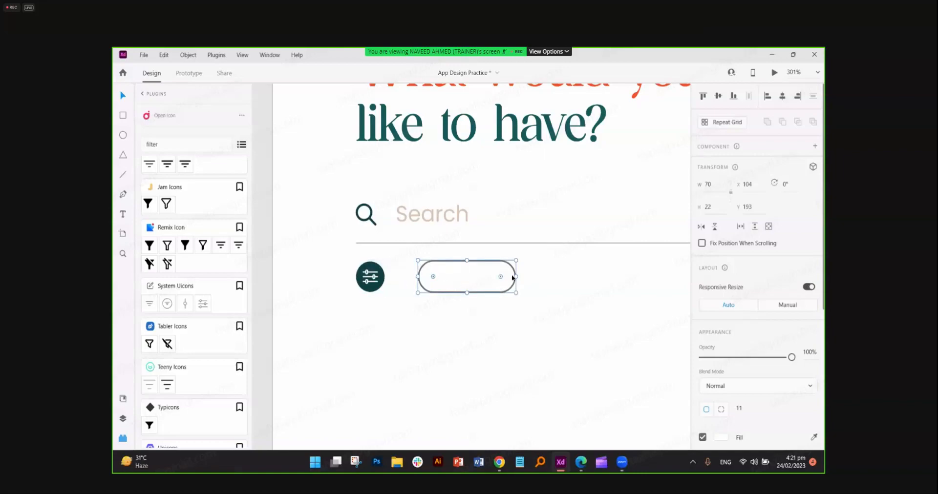
drag(517, 276, 529, 300)
- Fill the pill shape with the bright orange-red sampled from the palette swatches and remove its border
scroll(530, 300, down, 5)
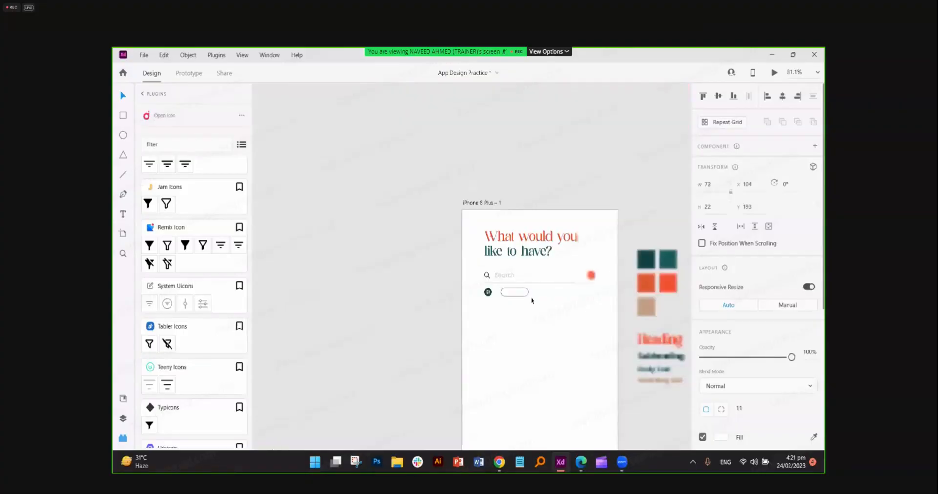
scroll(531, 300, right, 5)
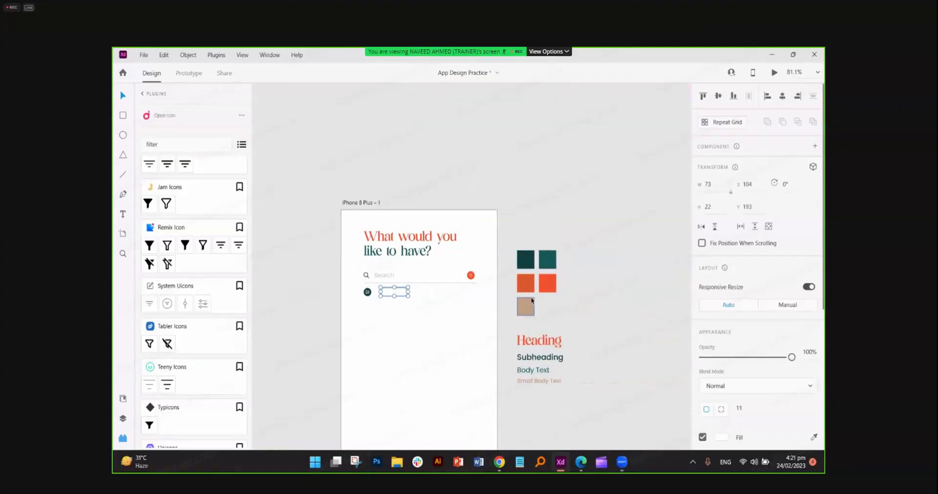
click(813, 439)
click(515, 283)
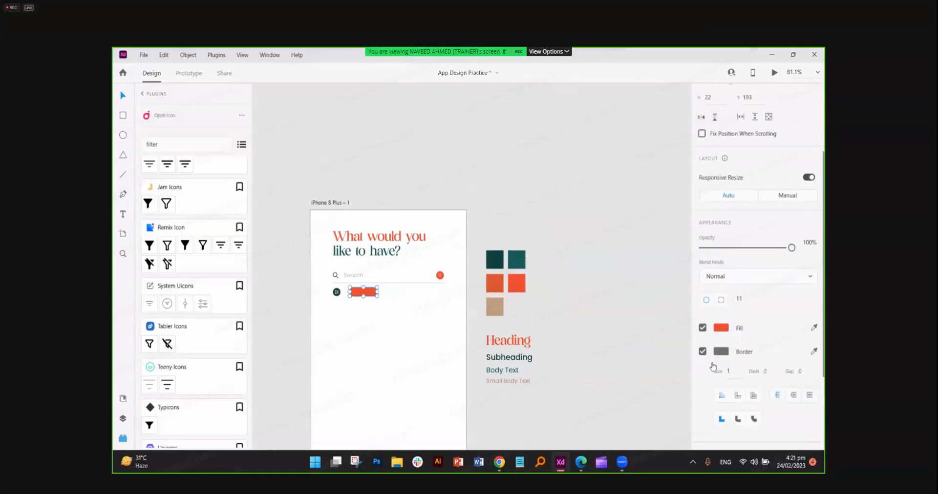
scroll(370, 308, up, 3)
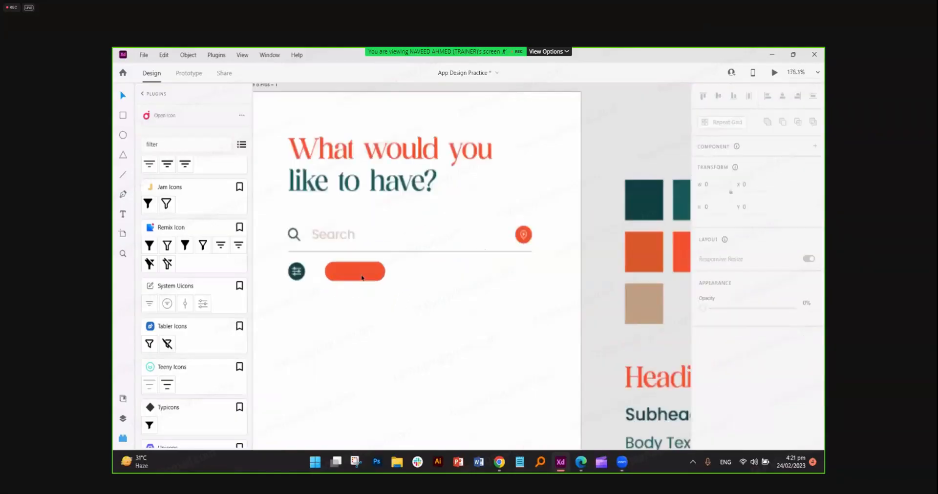